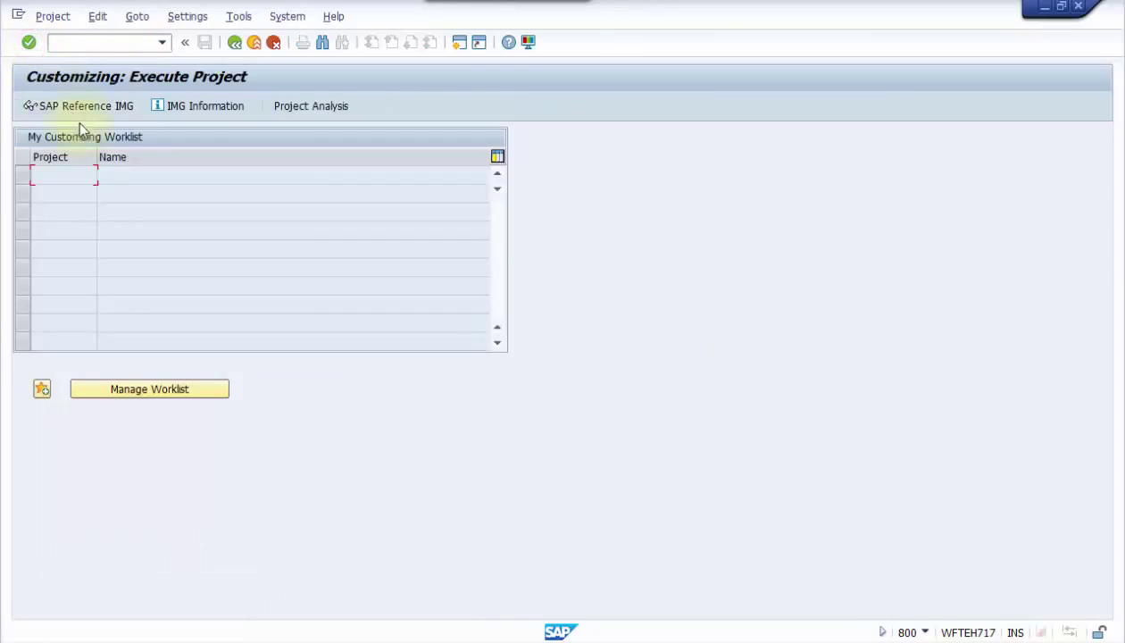
In the SAP Reference IMG, open the Copy, delete, check company code activity under Enterprise Structure, Definition, Financial Accounting
{"action": "left_click", "coordinate": [79, 109]}
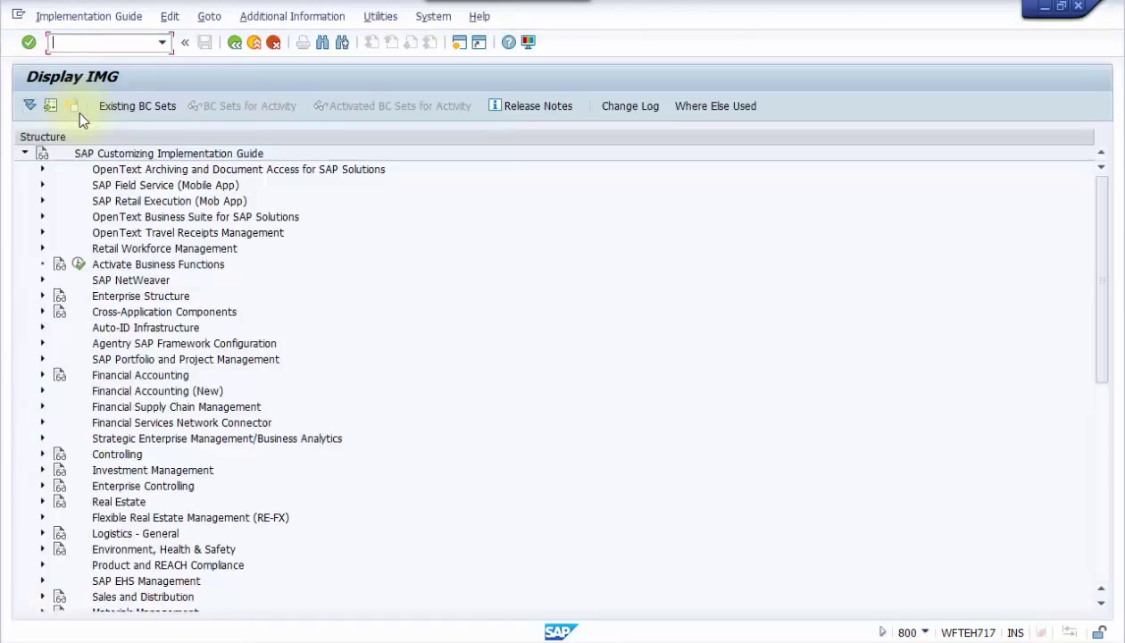
{"action": "left_click", "coordinate": [42, 296]}
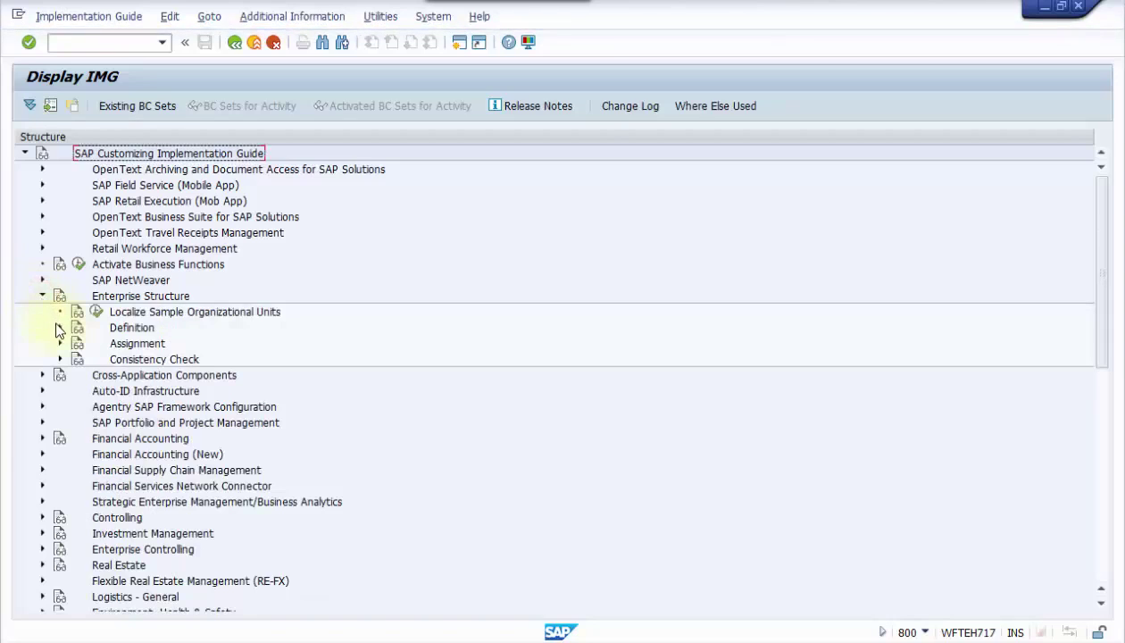
{"action": "left_click", "coordinate": [59, 328]}
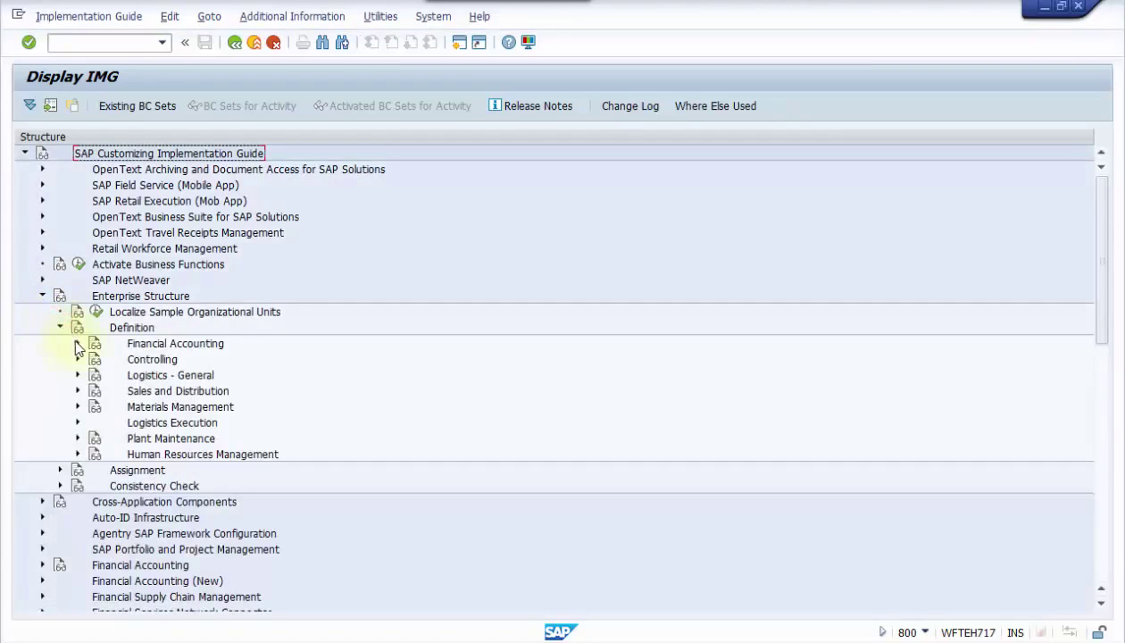
{"action": "left_click", "coordinate": [77, 344]}
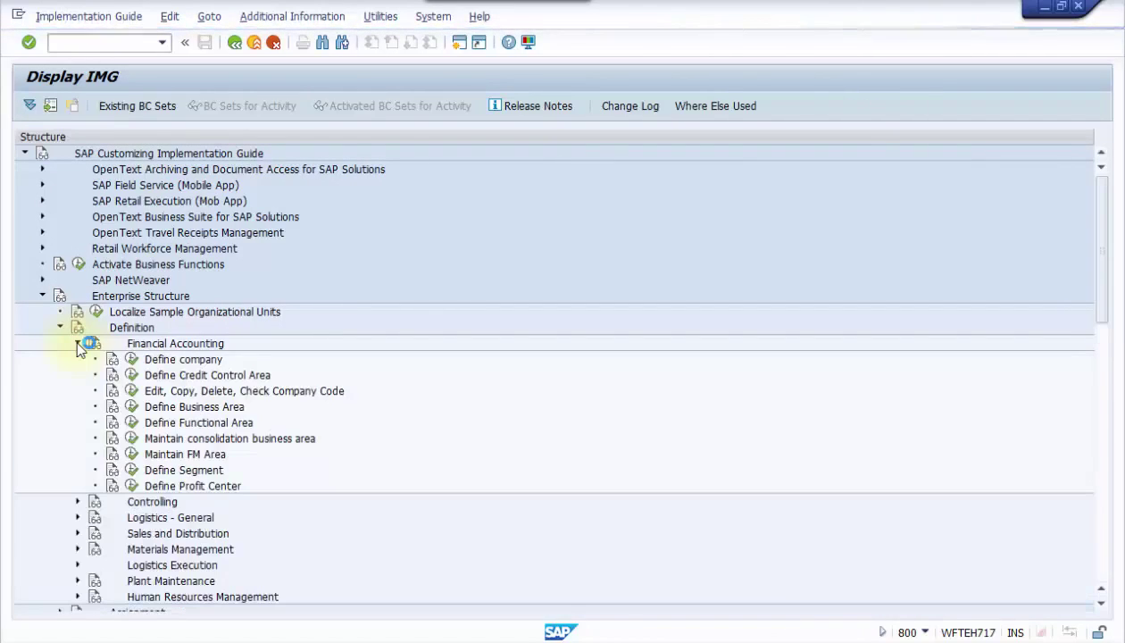
{"action": "left_click", "coordinate": [132, 390]}
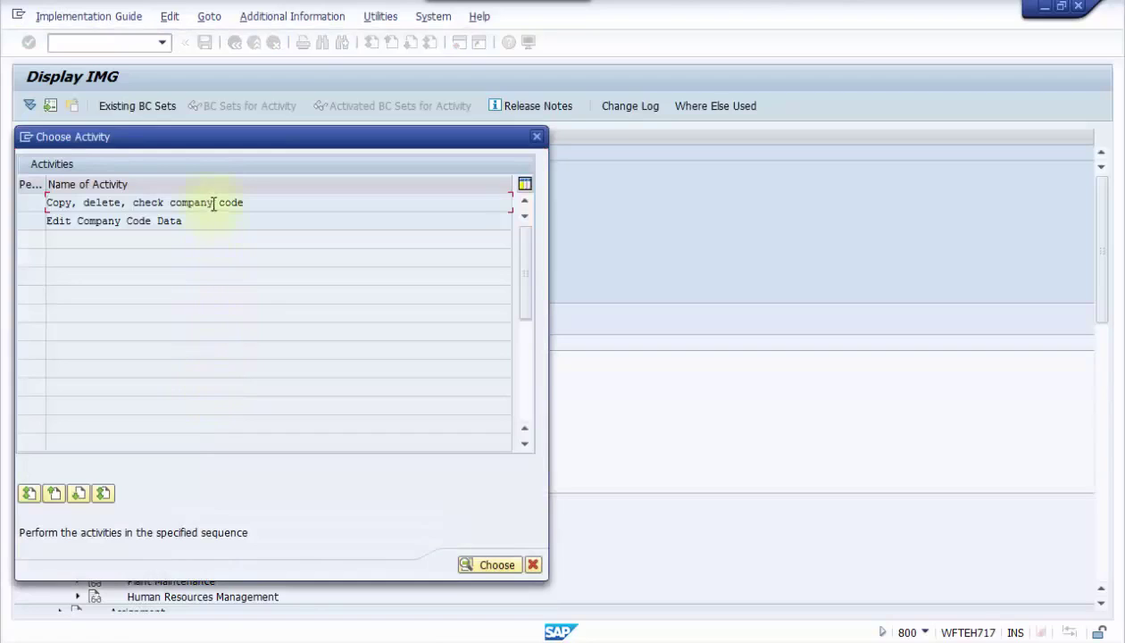
{"action": "double_click", "coordinate": [212, 205]}
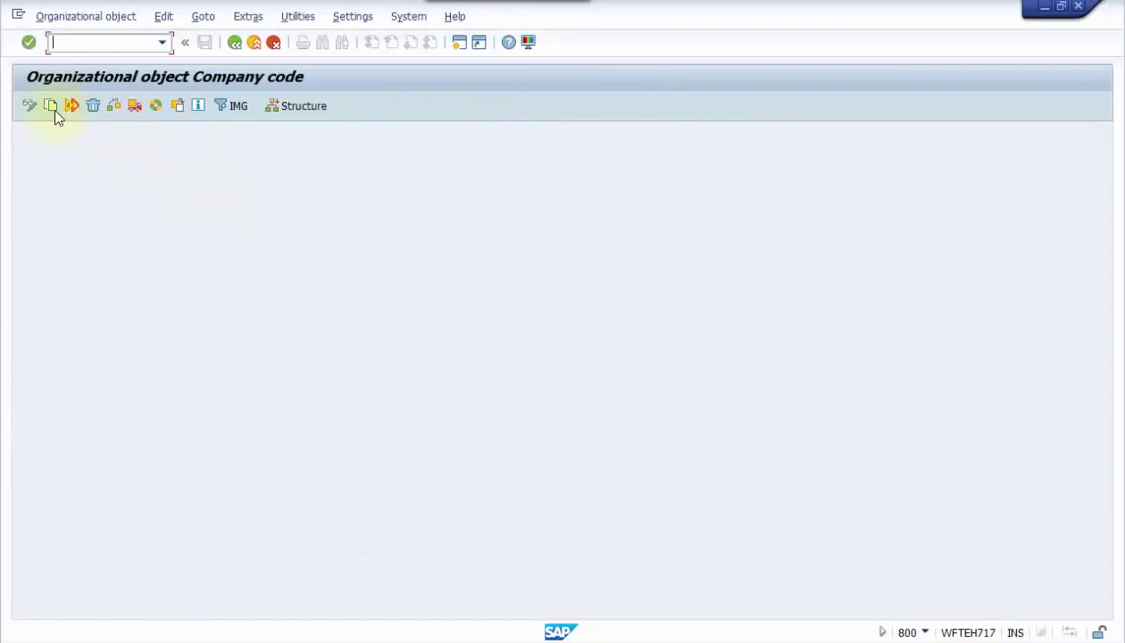
Start copying a company code and look up company code 9000 as the source
{"action": "left_click", "coordinate": [52, 106]}
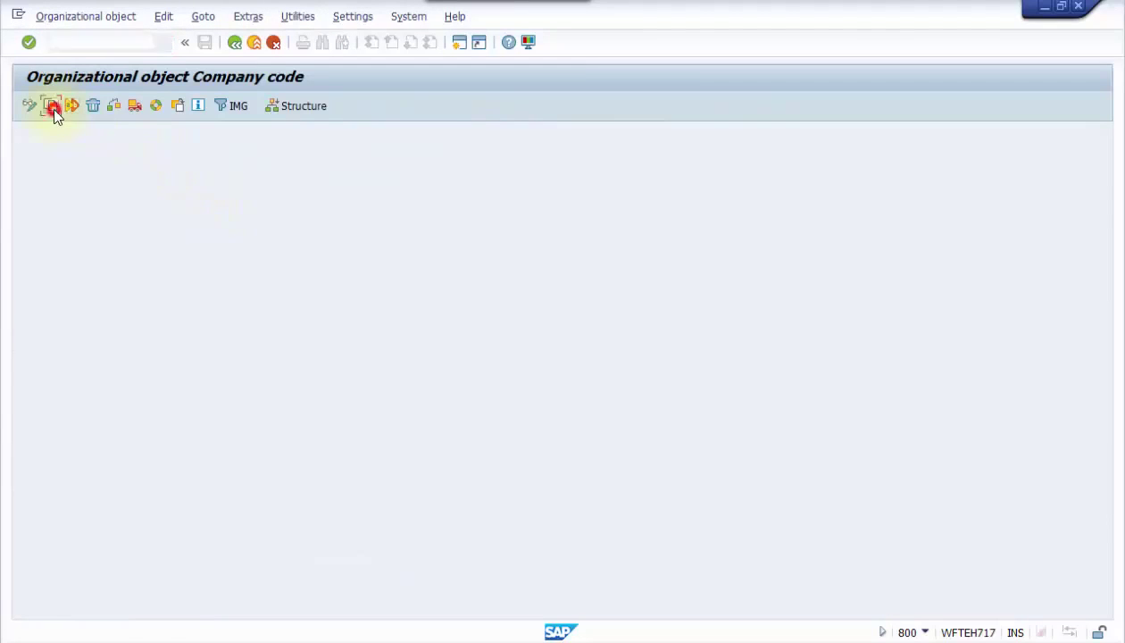
{"action": "left_click", "coordinate": [207, 244]}
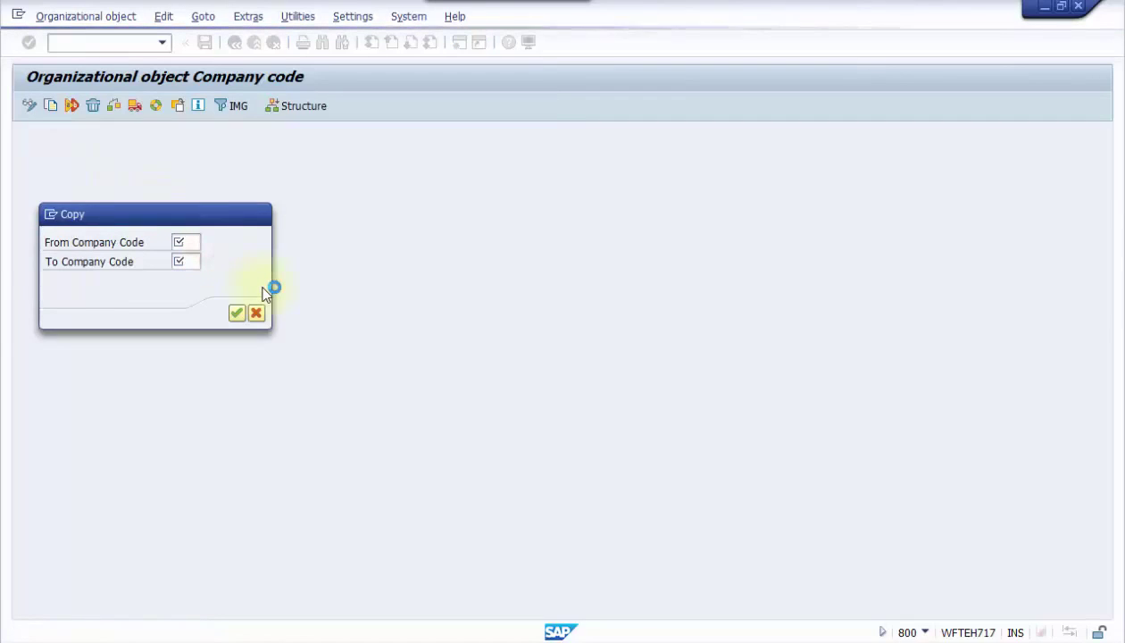
{"action": "key", "text": "F4"}
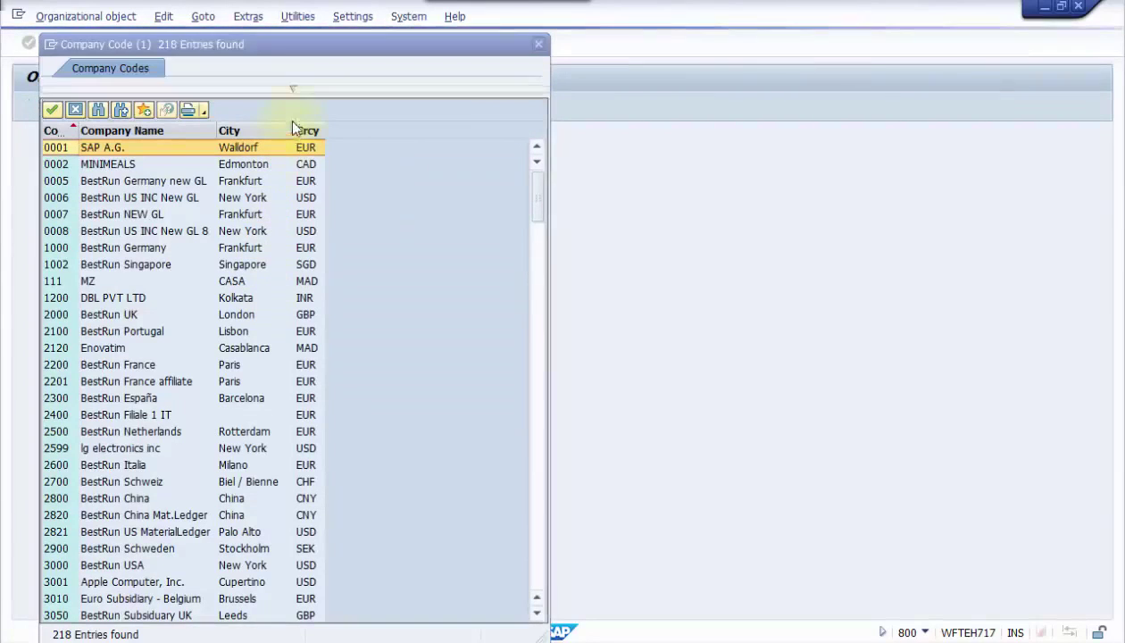
{"action": "left_click", "coordinate": [292, 88]}
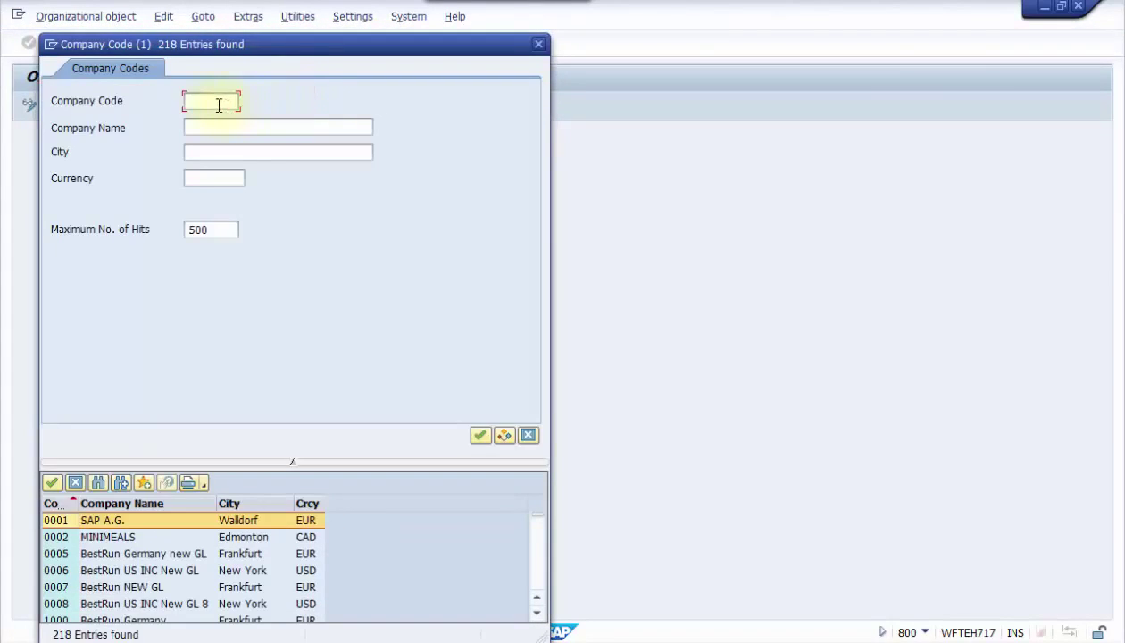
{"action": "left_click", "coordinate": [218, 104]}
{"action": "type", "text": "9000"}
{"action": "left_click", "coordinate": [480, 435]}
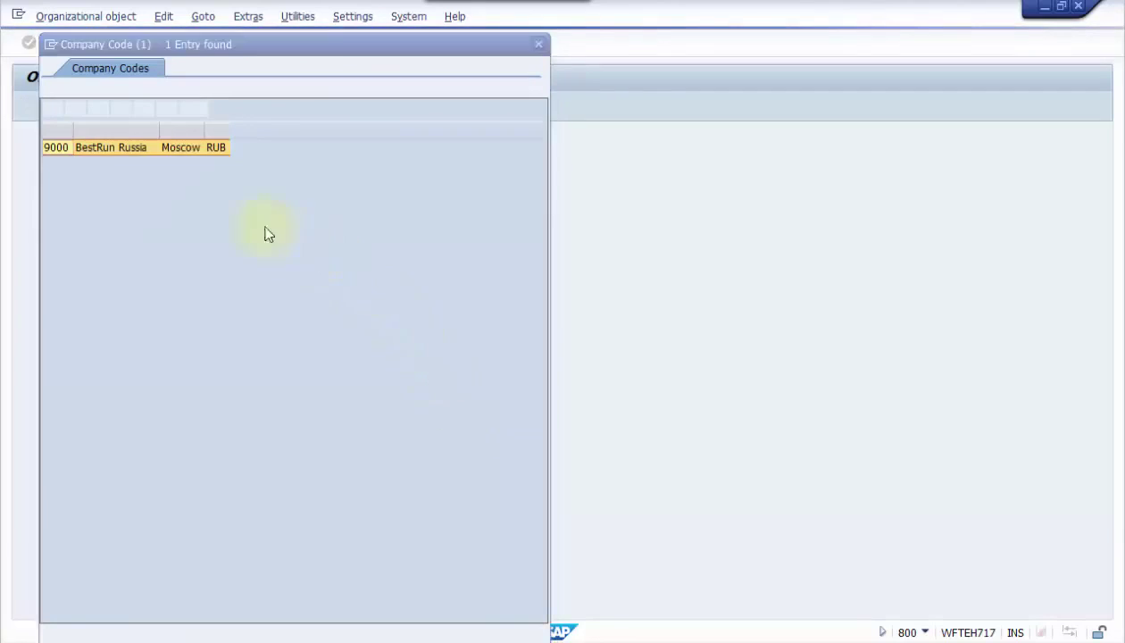
{"action": "double_click", "coordinate": [60, 146]}
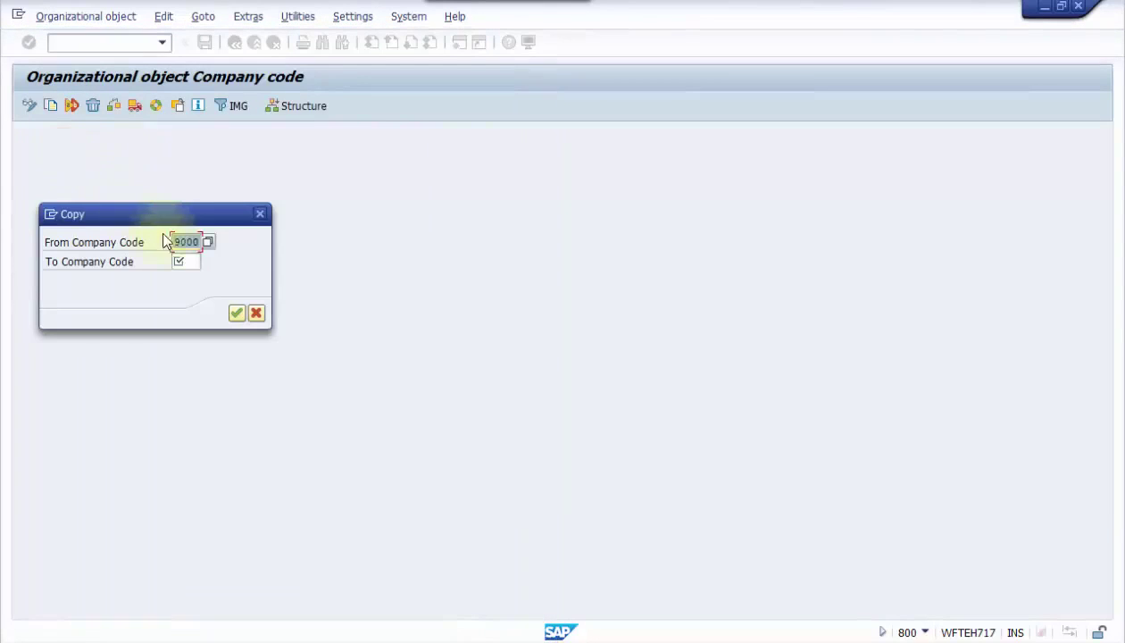
Set the target company code to 9998 and start the copy
{"action": "left_click", "coordinate": [188, 263]}
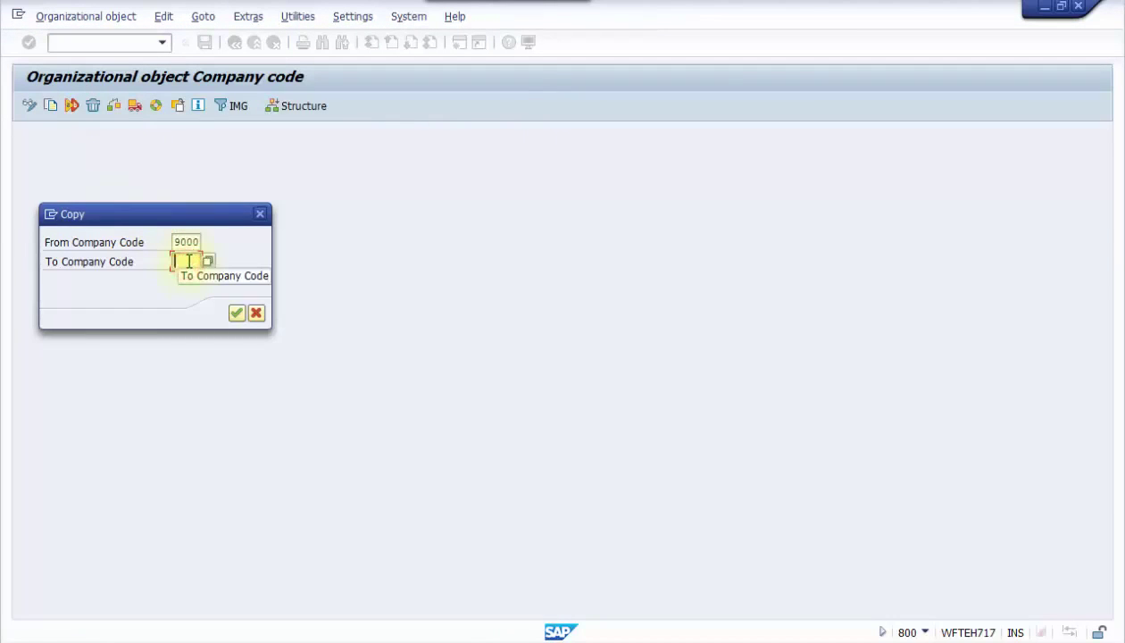
{"action": "type", "text": "9"}
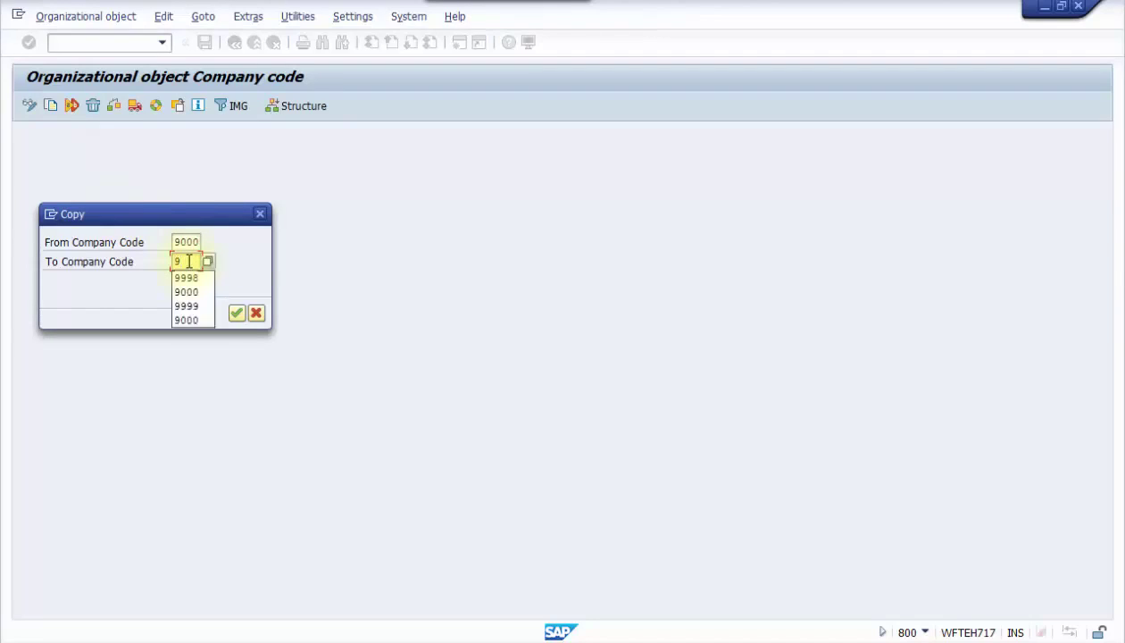
{"action": "type", "text": "99"}
{"action": "left_click", "coordinate": [193, 279]}
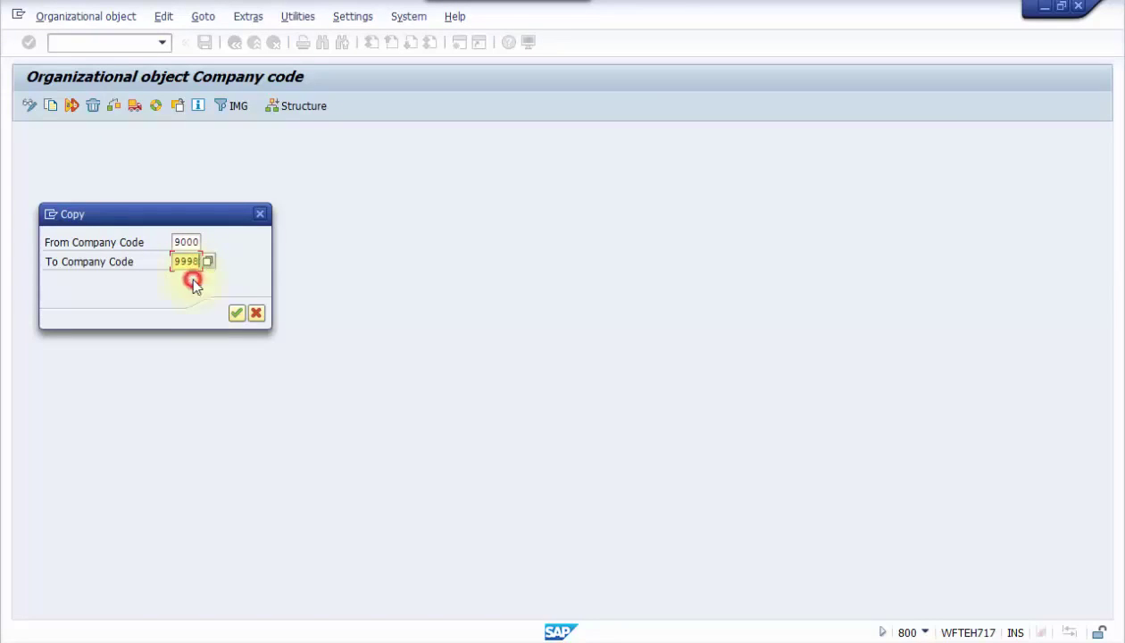
{"action": "left_click", "coordinate": [237, 312]}
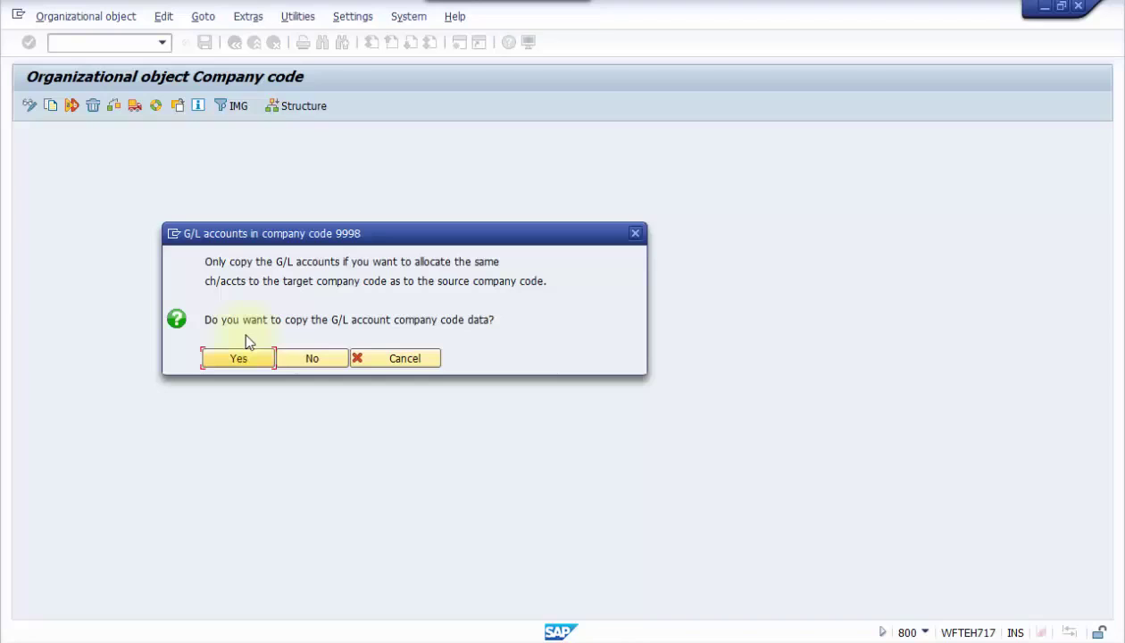
Include the G/L account company code data in the copy, keep the source's local currency, and acknowledge the information messages
{"action": "left_click", "coordinate": [251, 360]}
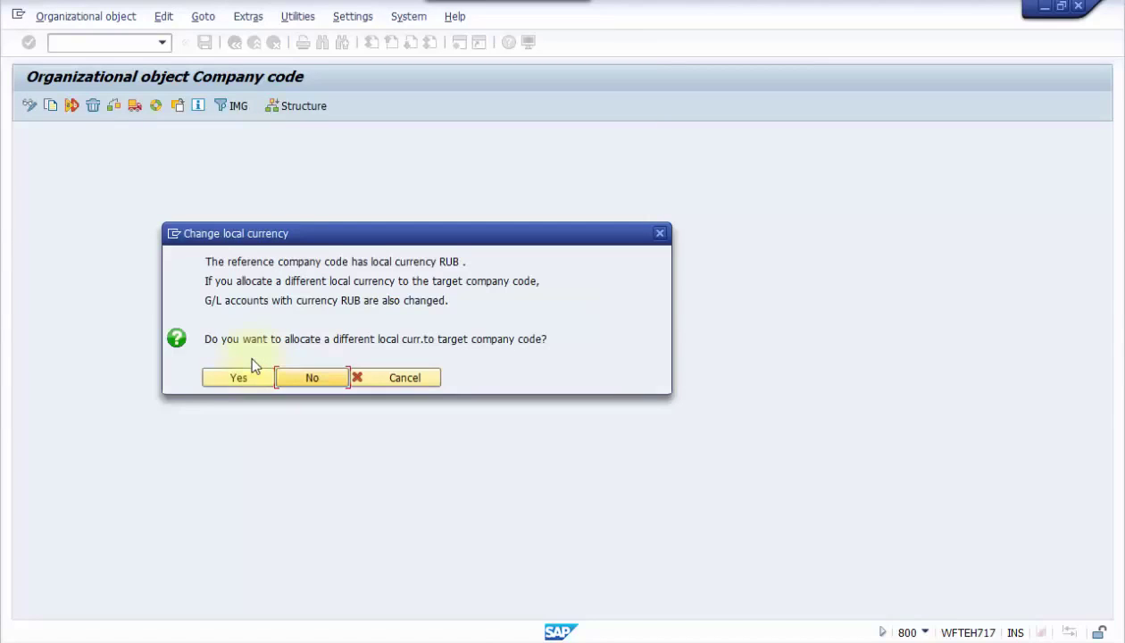
{"action": "left_click", "coordinate": [303, 379]}
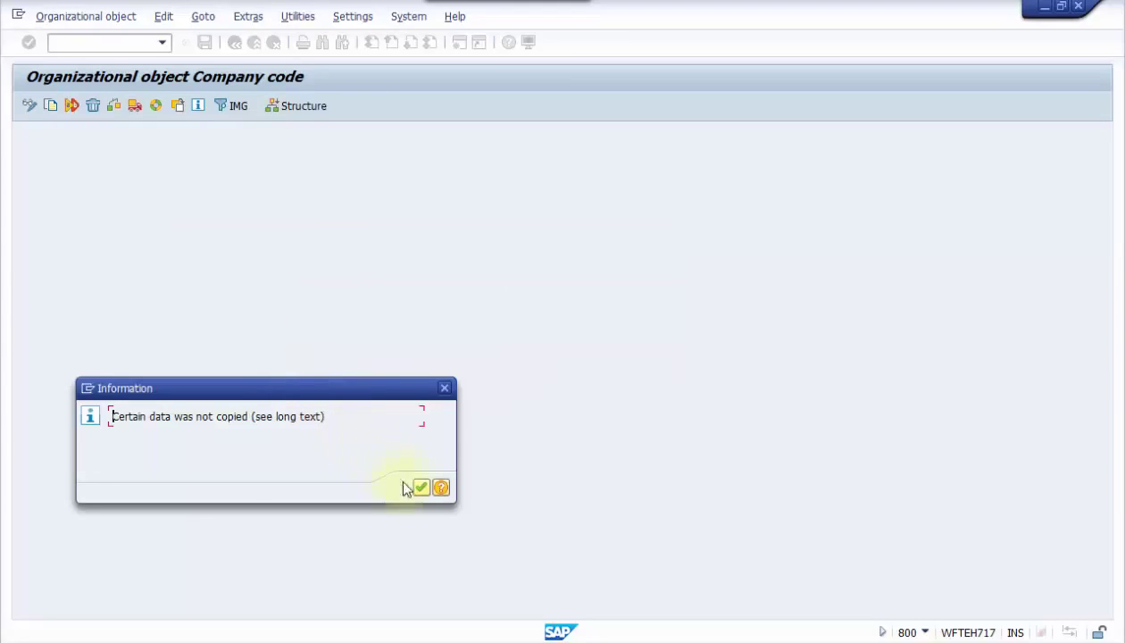
{"action": "left_click", "coordinate": [418, 489]}
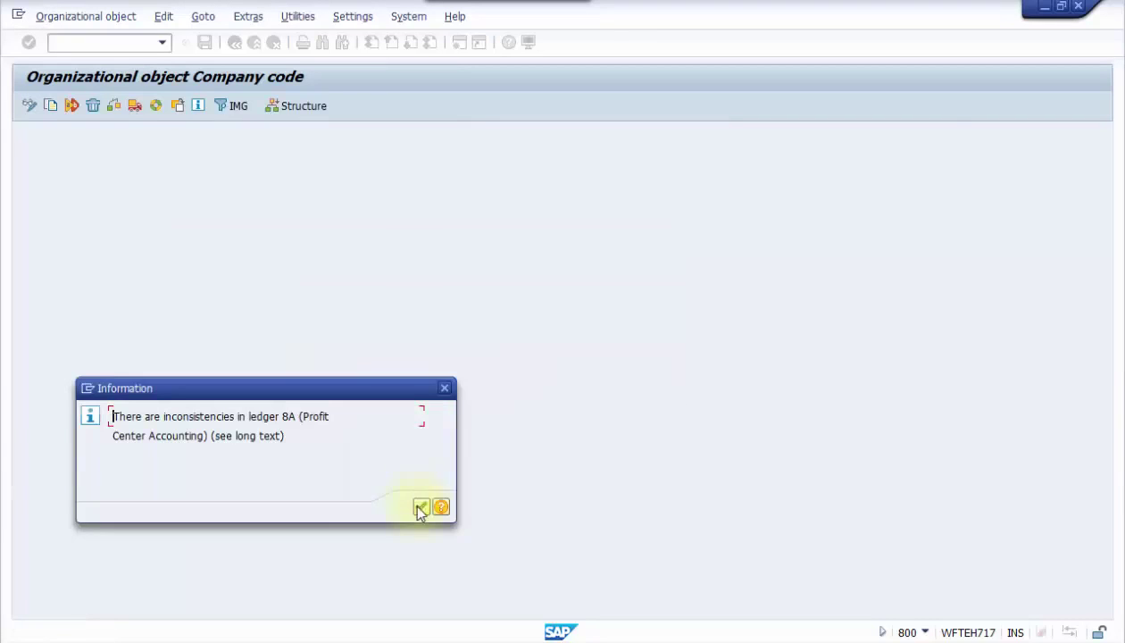
{"action": "left_click", "coordinate": [420, 507]}
{"action": "left_click", "coordinate": [492, 526]}
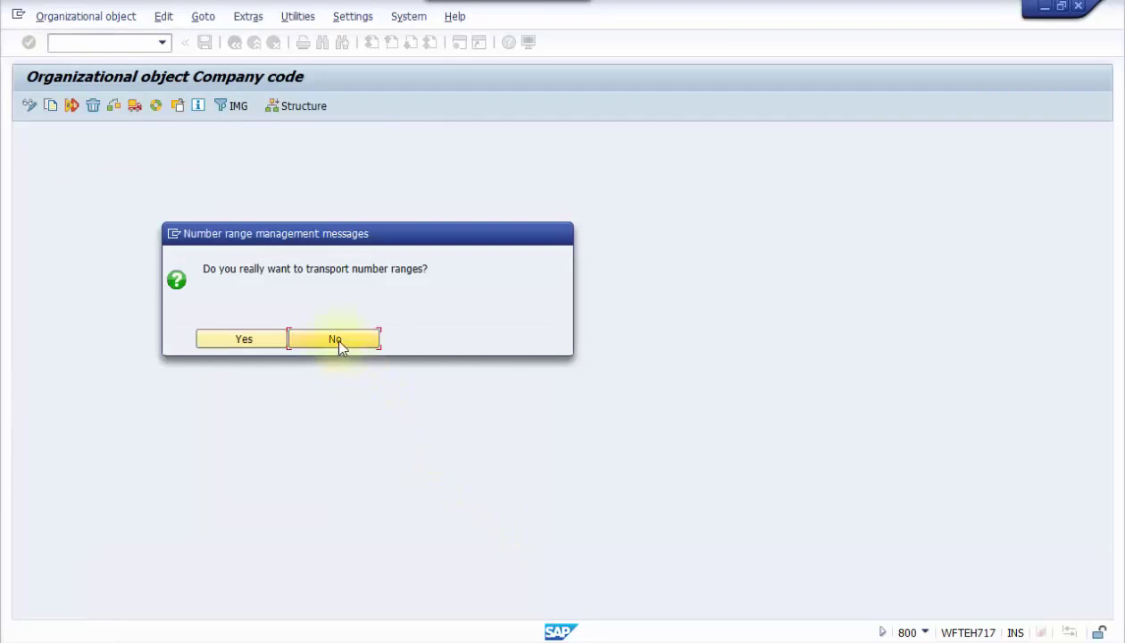
Decline transporting number ranges and accept the proposed customizing request to complete the company code copy
{"action": "left_click", "coordinate": [339, 342]}
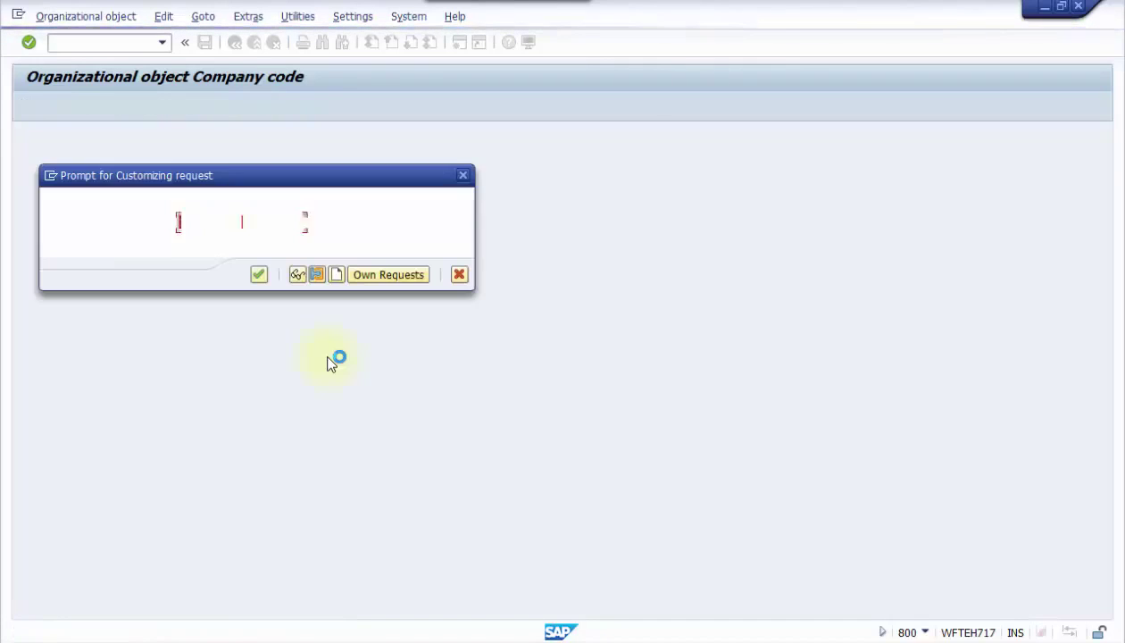
{"action": "left_click", "coordinate": [257, 274]}
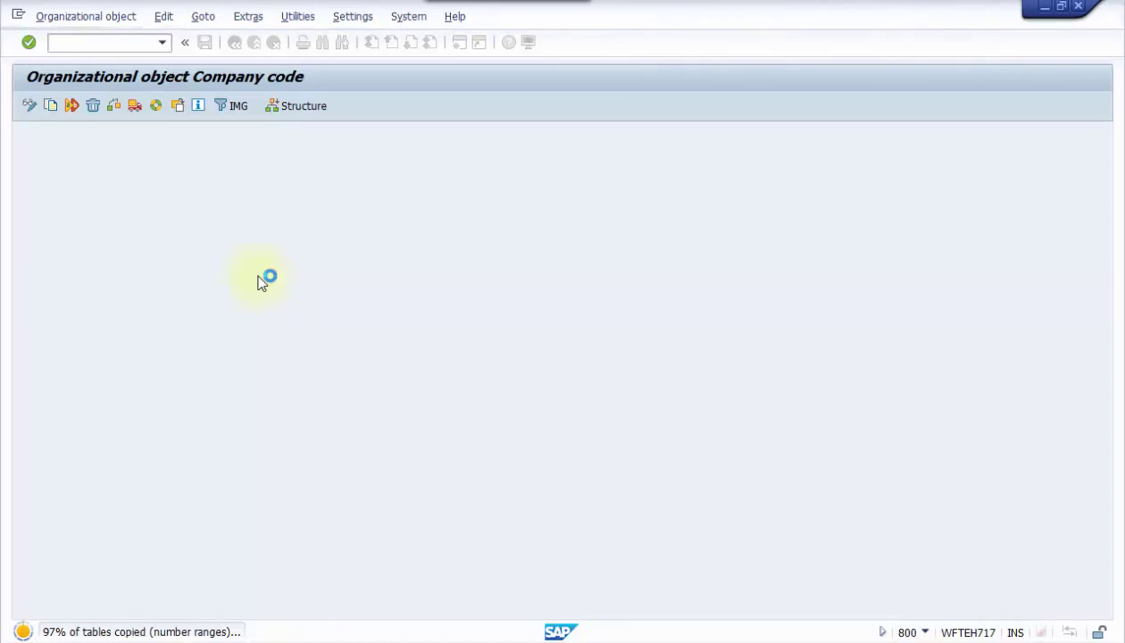
{"action": "left_click", "coordinate": [420, 485]}
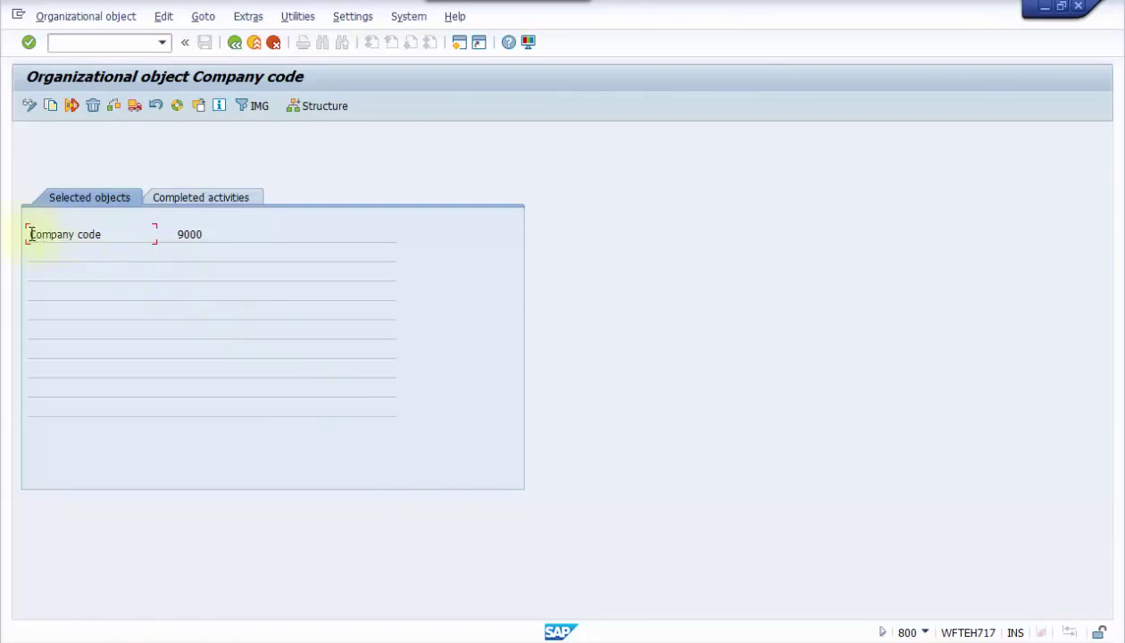
Review the selected object and the completed copy activity, and return to the activity list
{"action": "left_click_drag", "start_coordinate": [28, 234], "coordinate": [236, 229]}
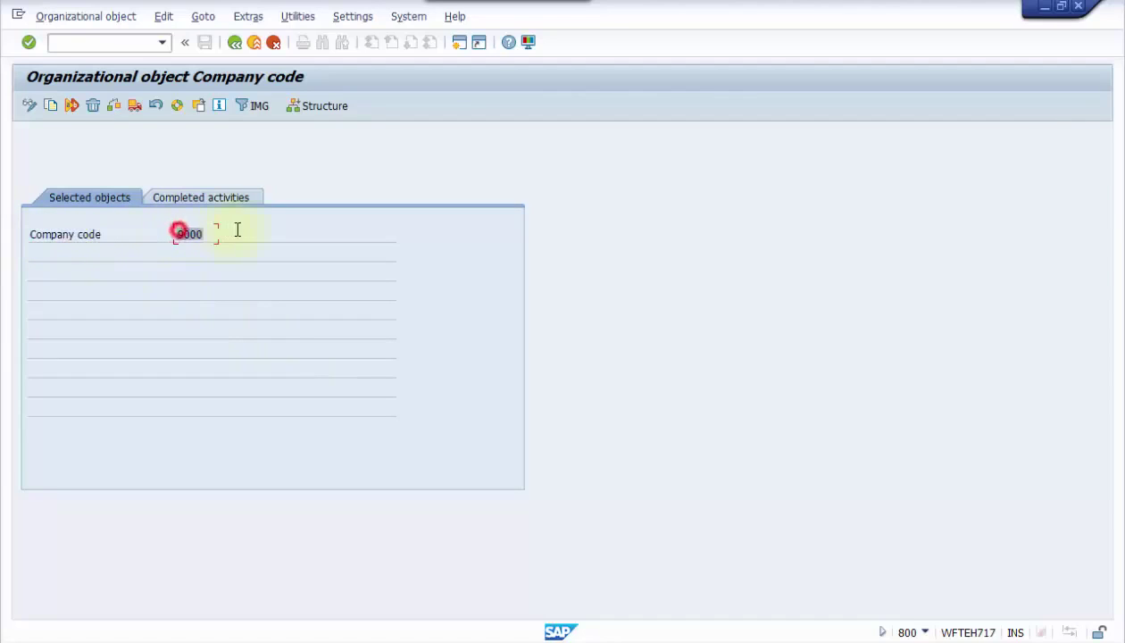
{"action": "left_click", "coordinate": [216, 195]}
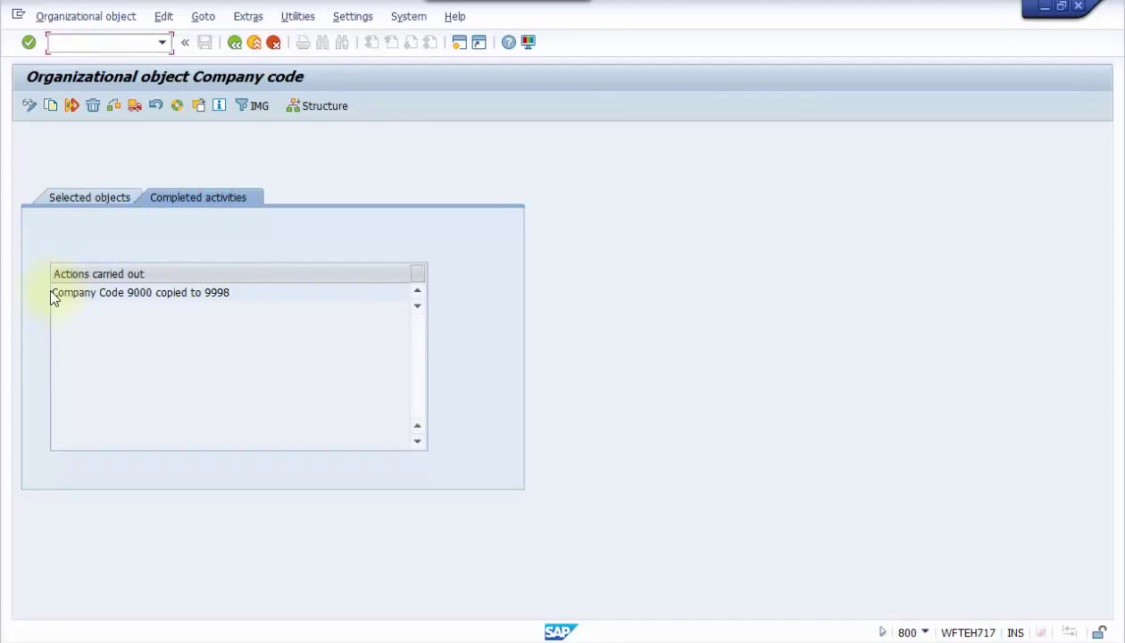
{"action": "left_click_drag", "start_coordinate": [54, 299], "coordinate": [249, 315]}
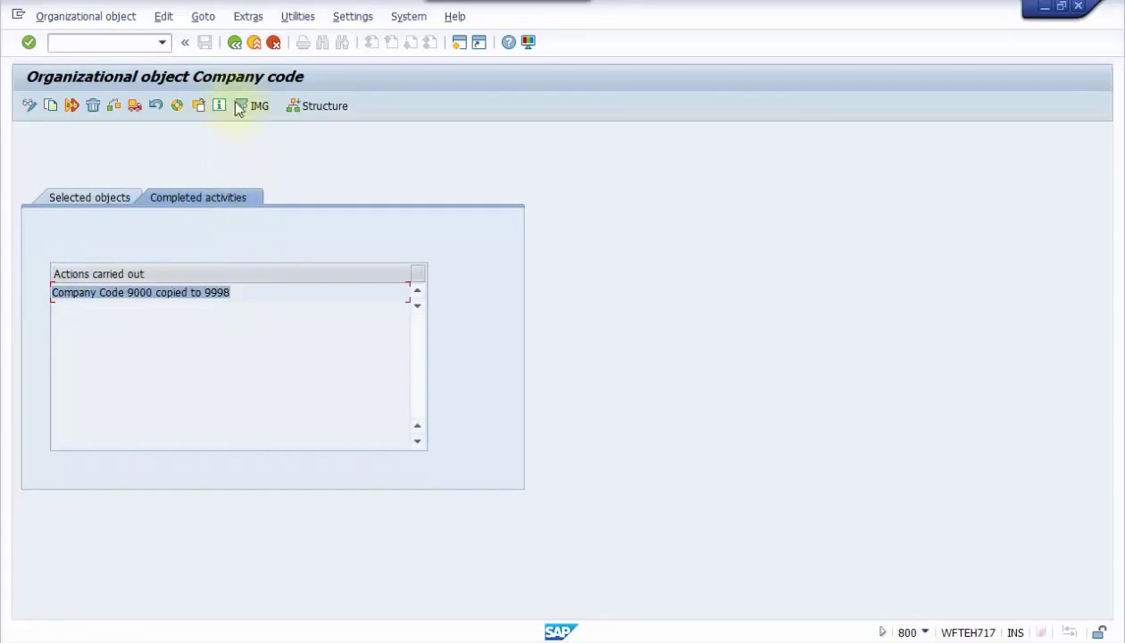
{"action": "left_click", "coordinate": [234, 43]}
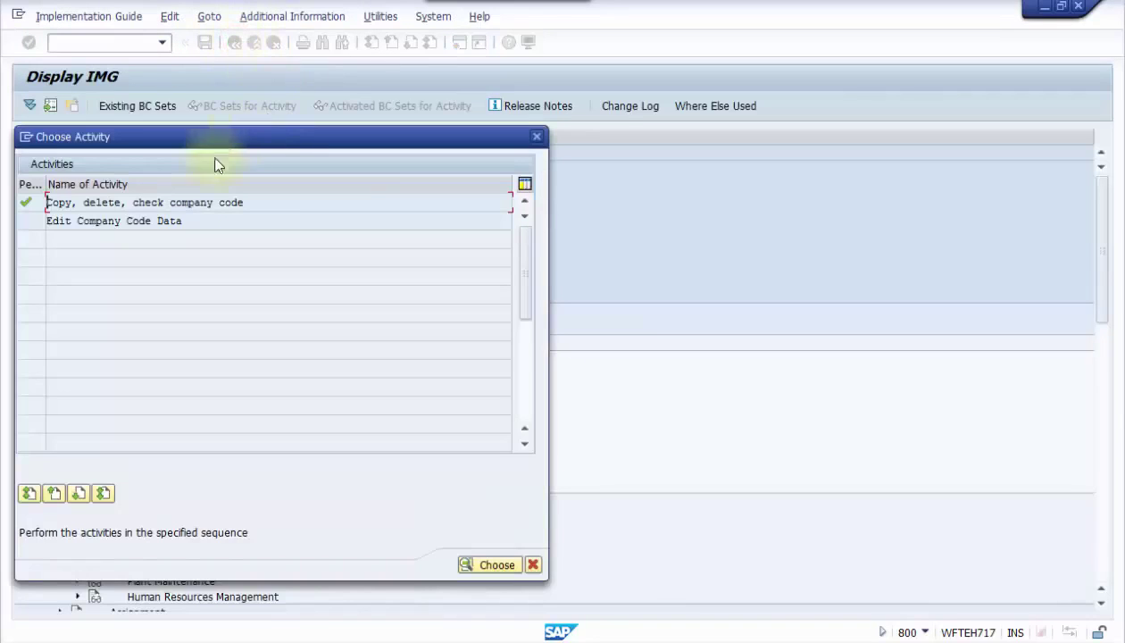
In Edit Company Code Data, locate company code 9998 and open its details
{"action": "double_click", "coordinate": [171, 224]}
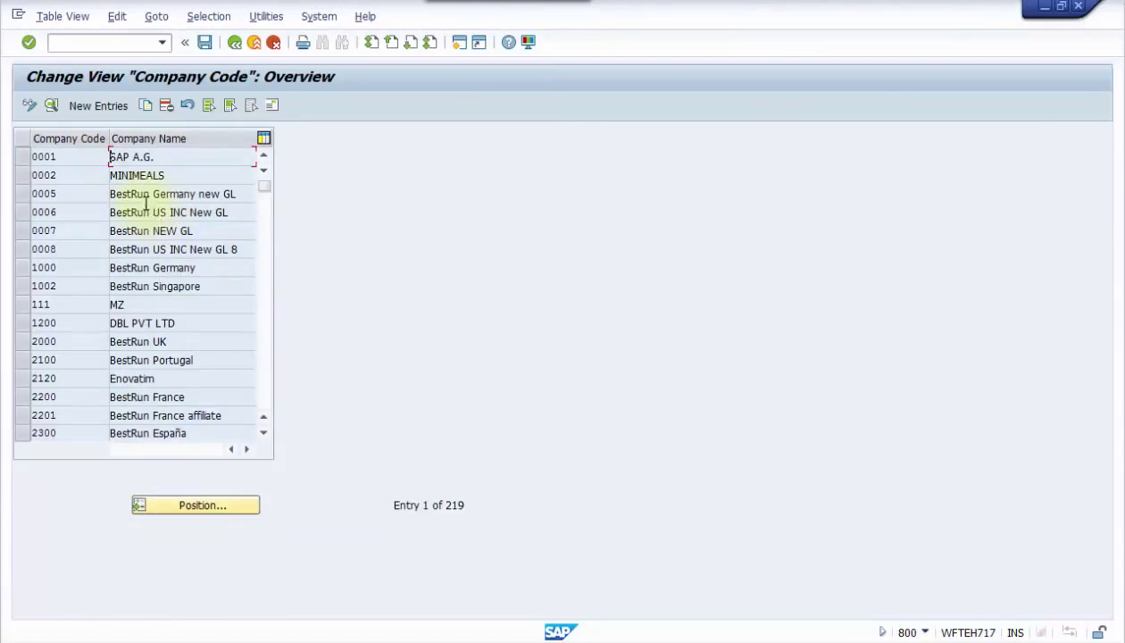
{"action": "left_click", "coordinate": [217, 505]}
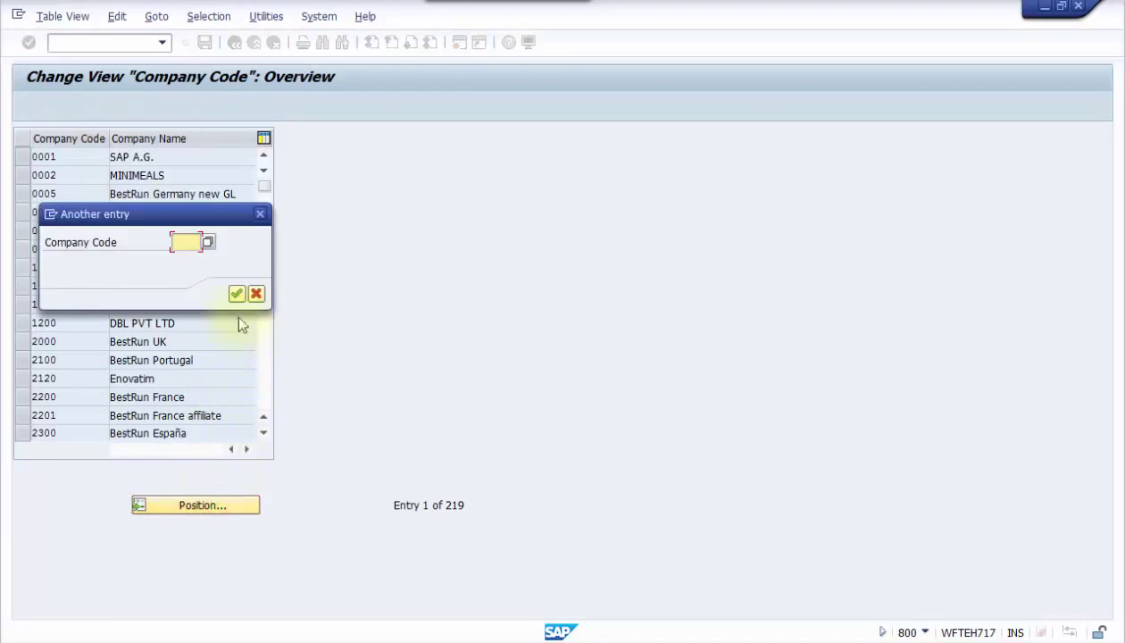
{"action": "type", "text": "9"}
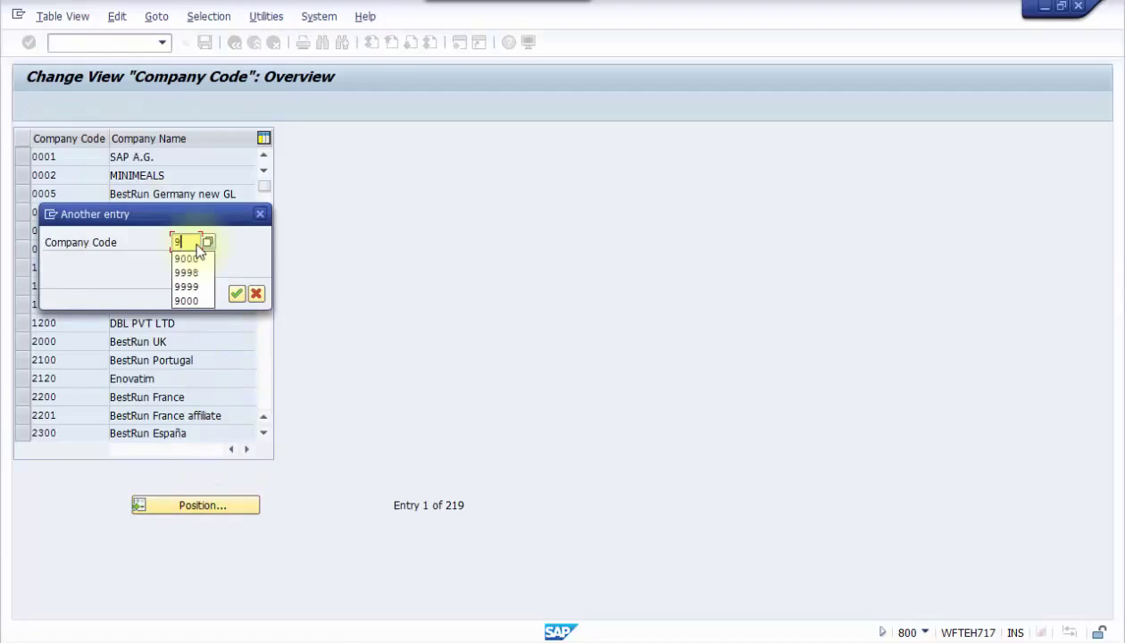
{"action": "left_click", "coordinate": [194, 274]}
{"action": "left_click", "coordinate": [237, 293]}
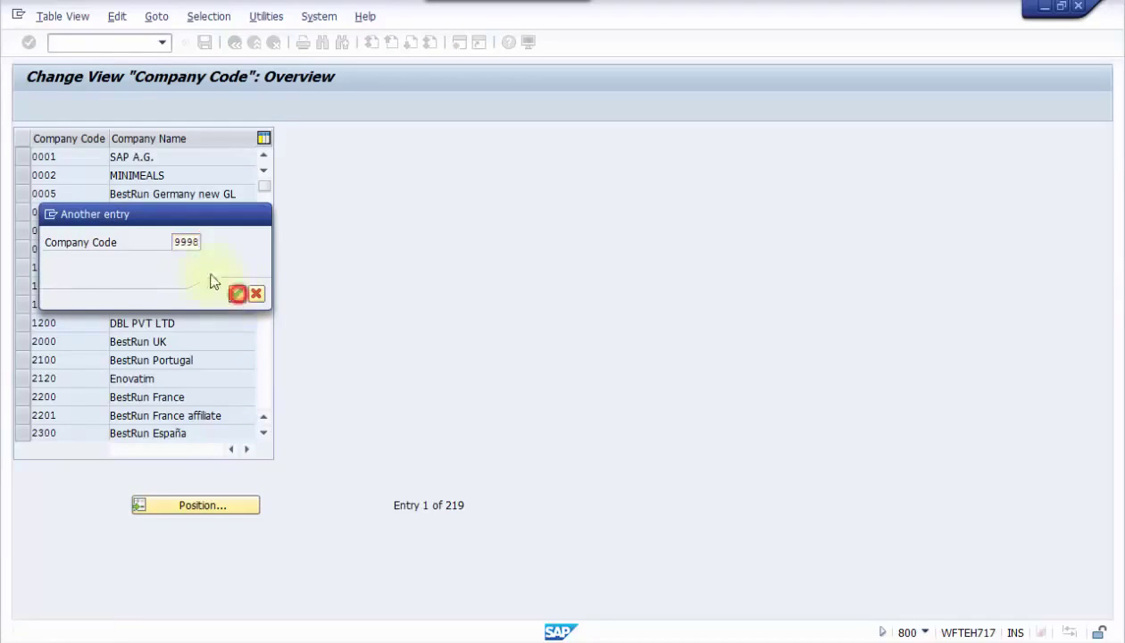
{"action": "double_click", "coordinate": [81, 157]}
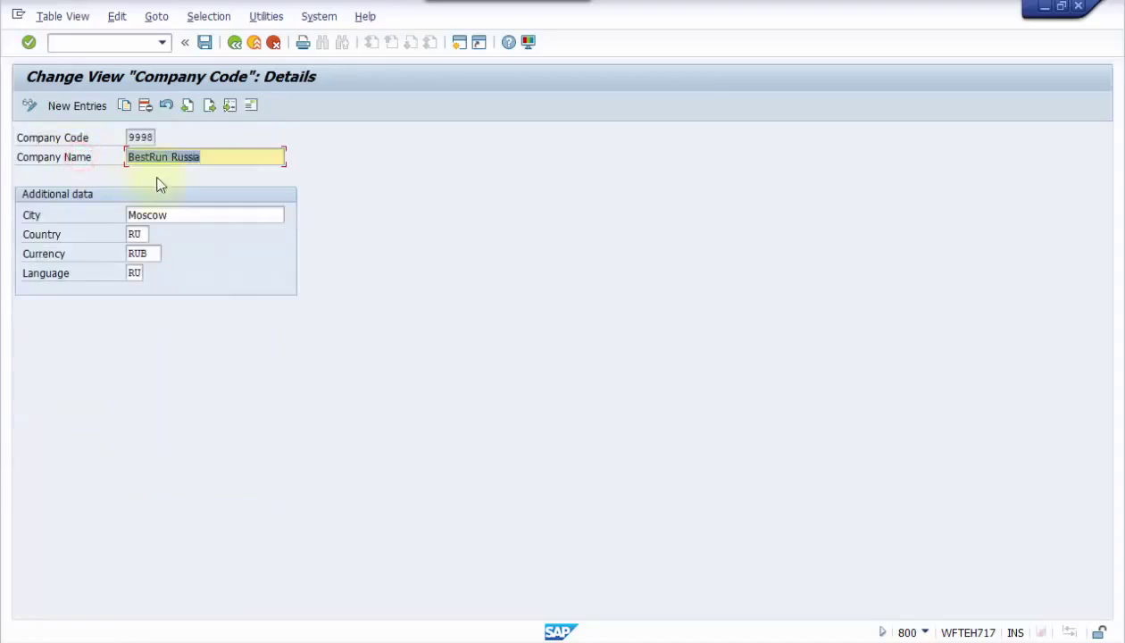
Set the company name of company code 9998 to "My company code 9998" and save it in the proposed customizing request
{"action": "type", "text": "My"}
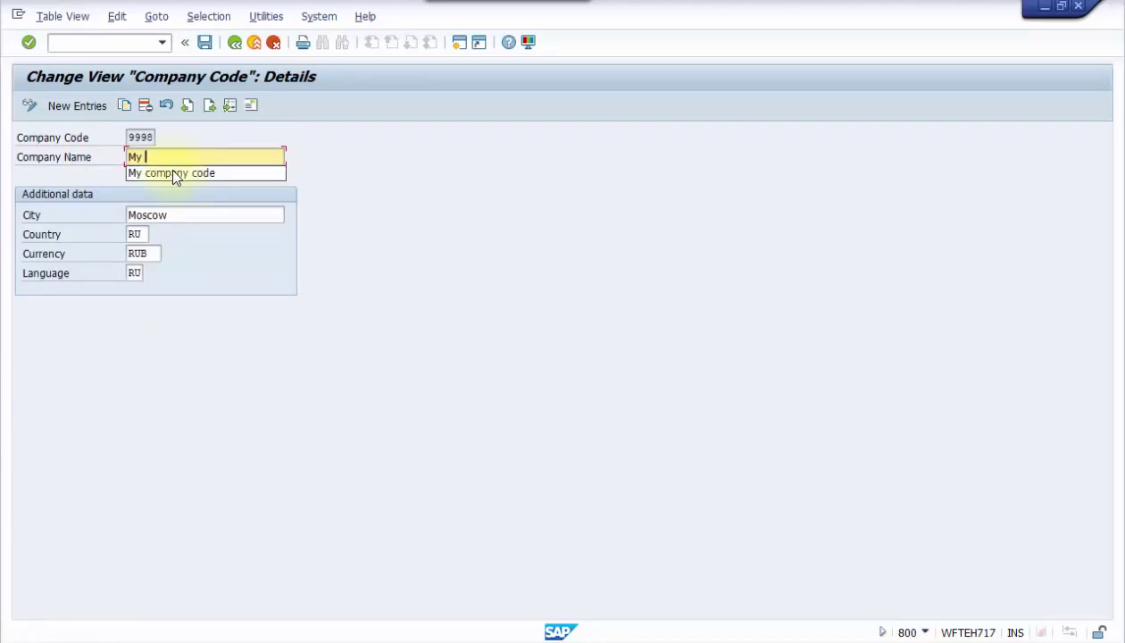
{"action": "left_click", "coordinate": [173, 173]}
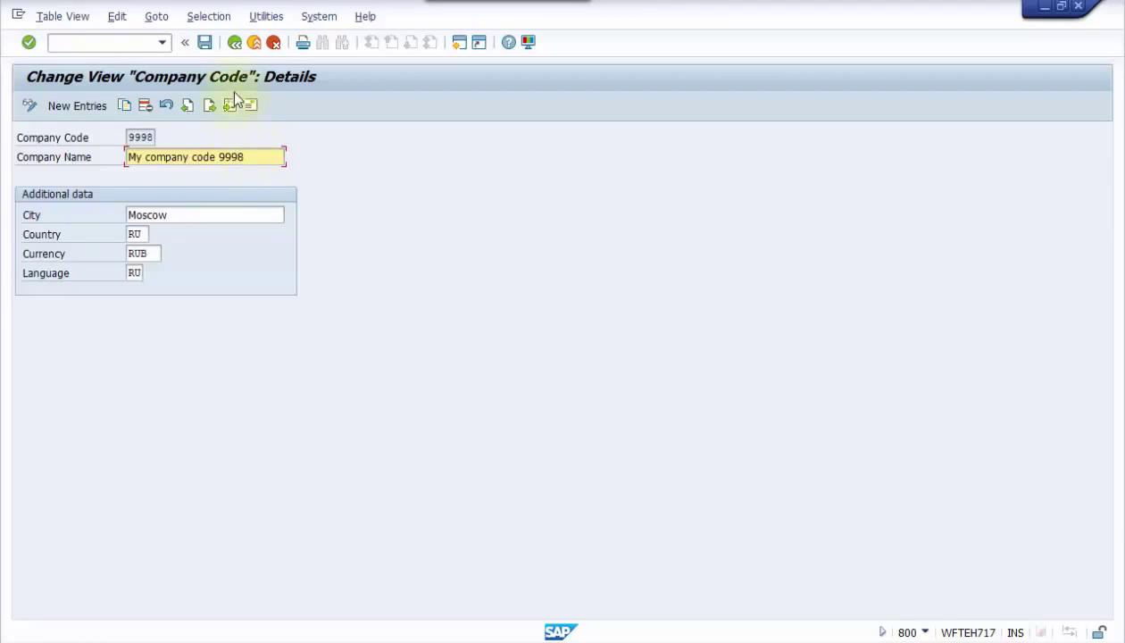
{"action": "left_click", "coordinate": [205, 42]}
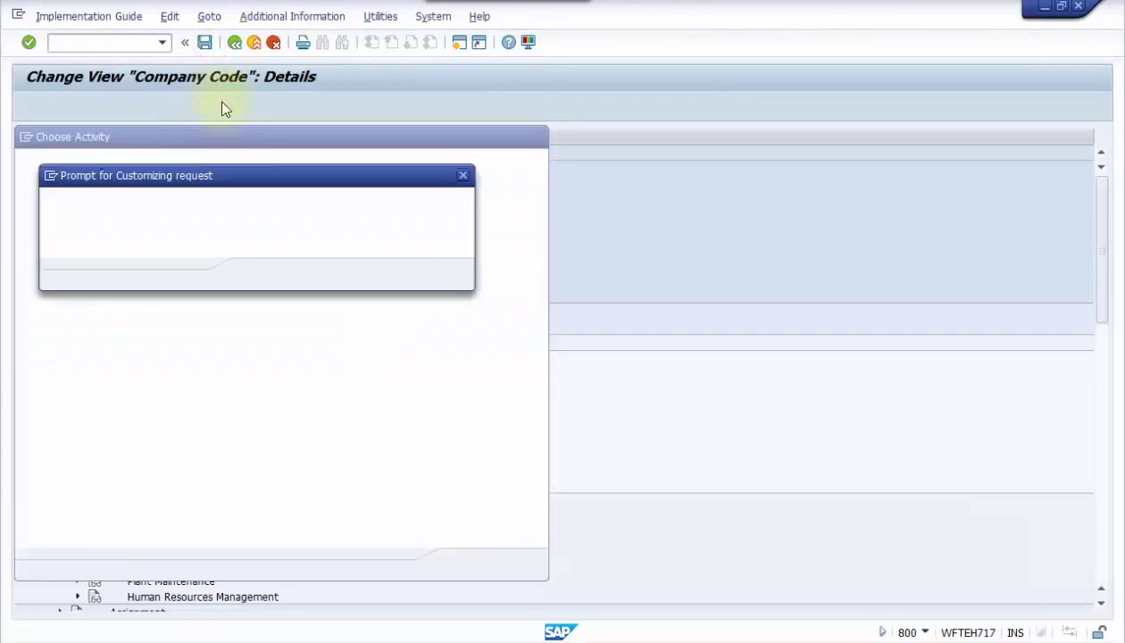
{"action": "left_click", "coordinate": [255, 273]}
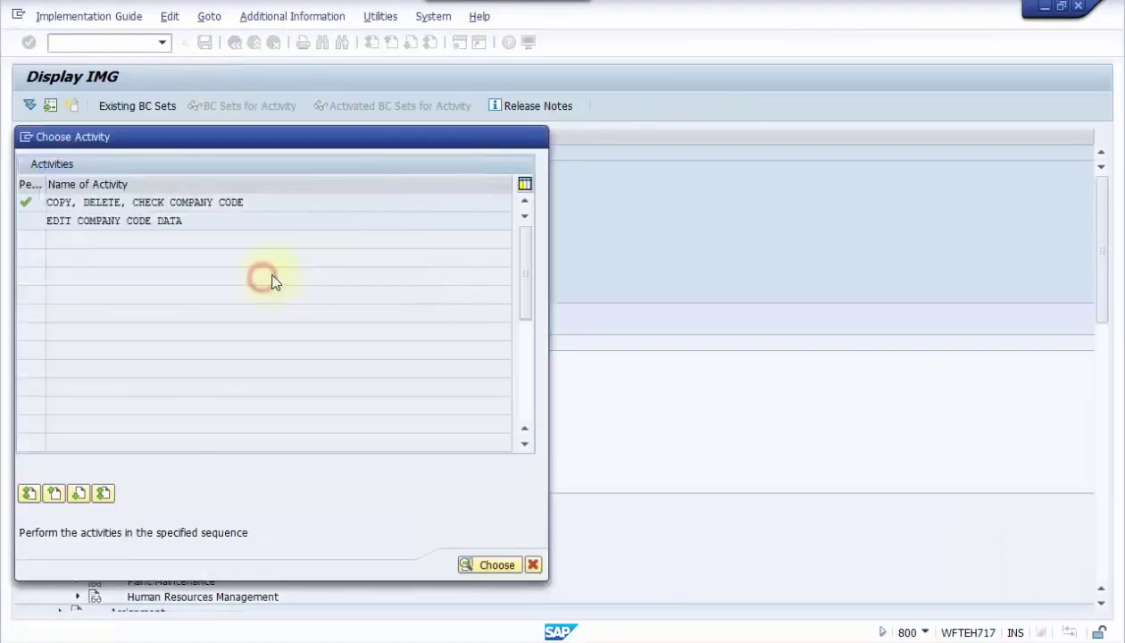
Leave the company code activities and collapse the Enterprise Structure branch of the implementation guide
{"action": "left_click", "coordinate": [234, 44]}
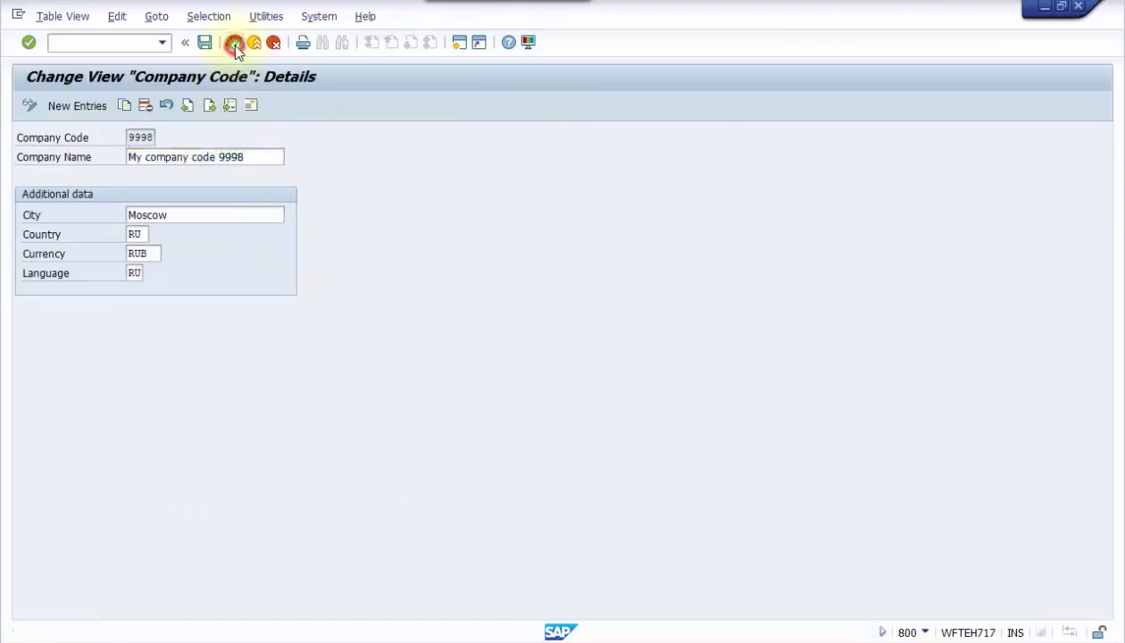
{"action": "left_click", "coordinate": [235, 45]}
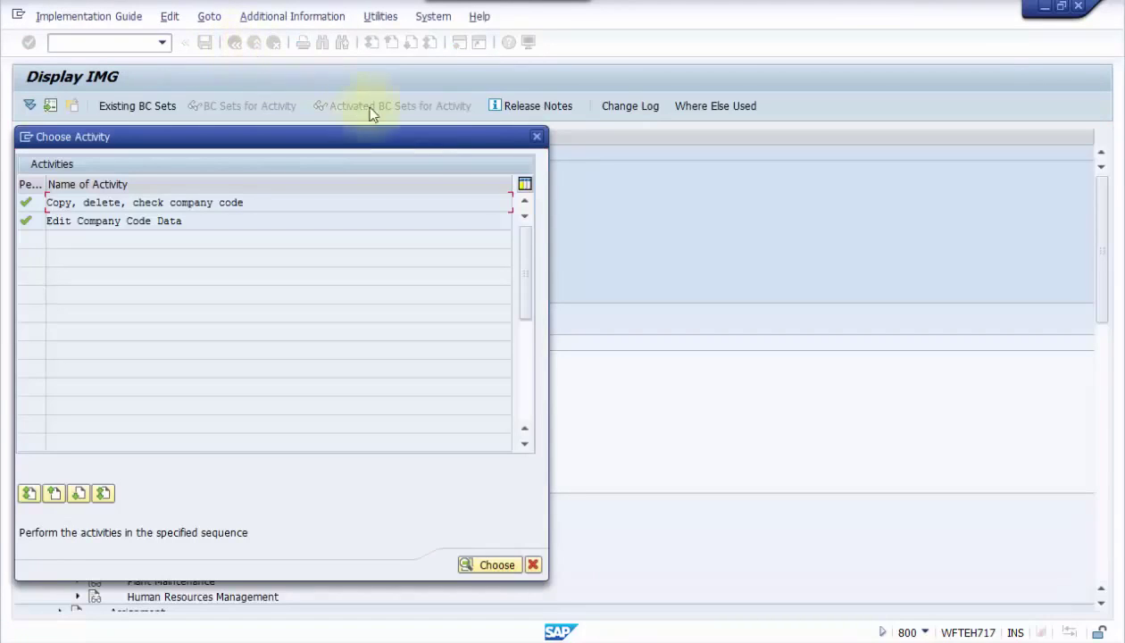
{"action": "left_click", "coordinate": [537, 138]}
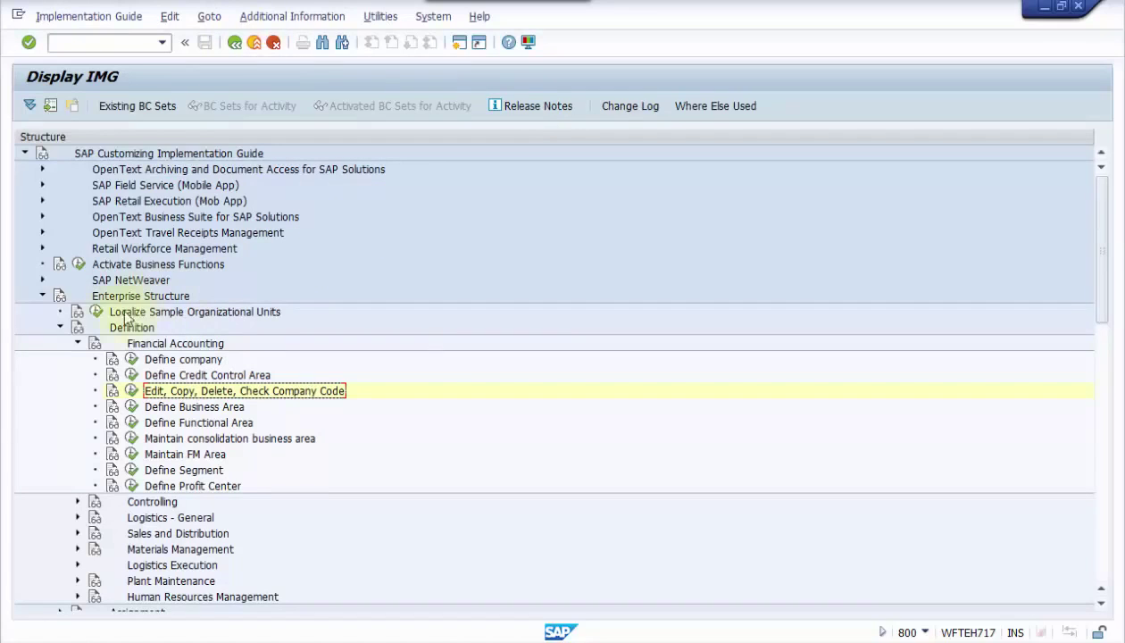
{"action": "left_click", "coordinate": [76, 343]}
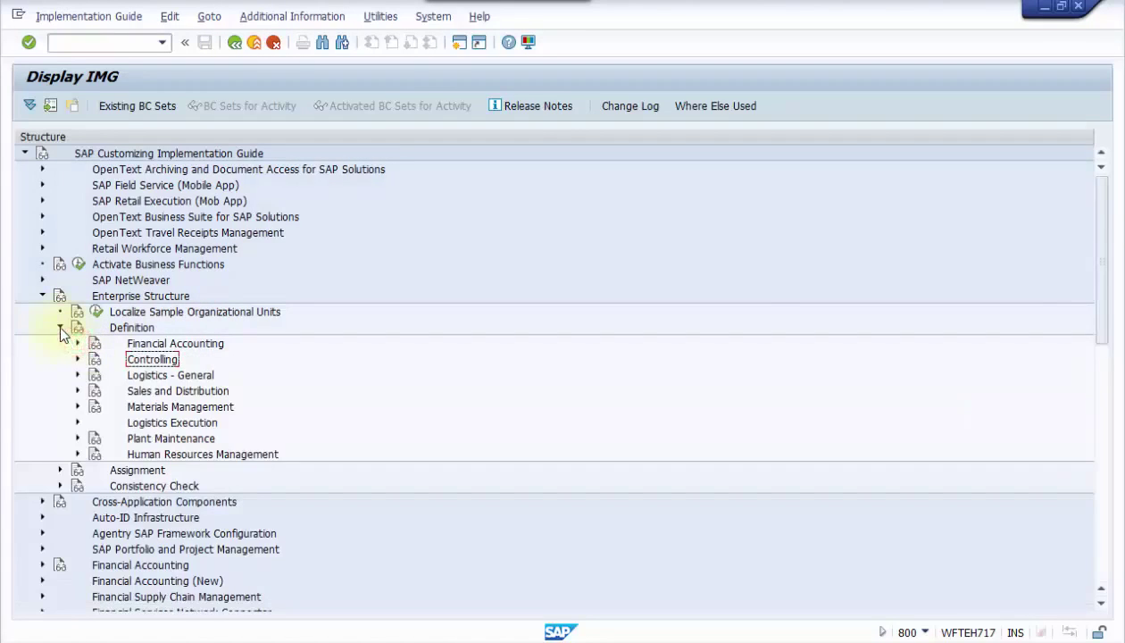
{"action": "left_click", "coordinate": [60, 327]}
{"action": "left_click", "coordinate": [42, 296]}
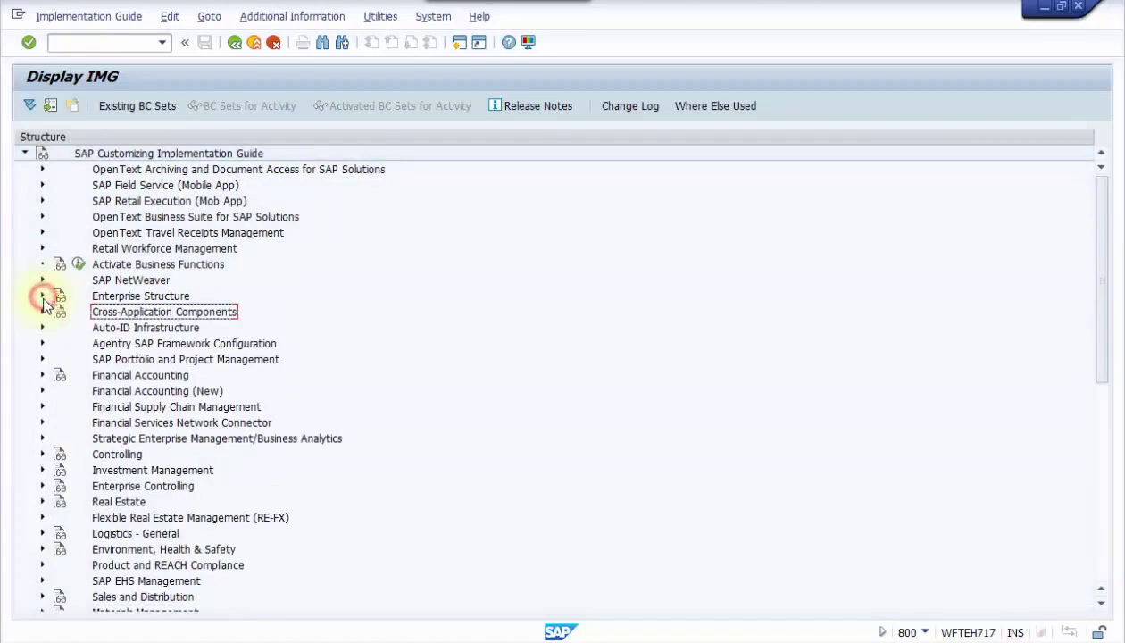
Under Financial Accounting (New), expand Financial Accounting Global Settings (New) and Global Parameters for Company Code, and run Enter Global Parameters
{"action": "left_click", "coordinate": [42, 391]}
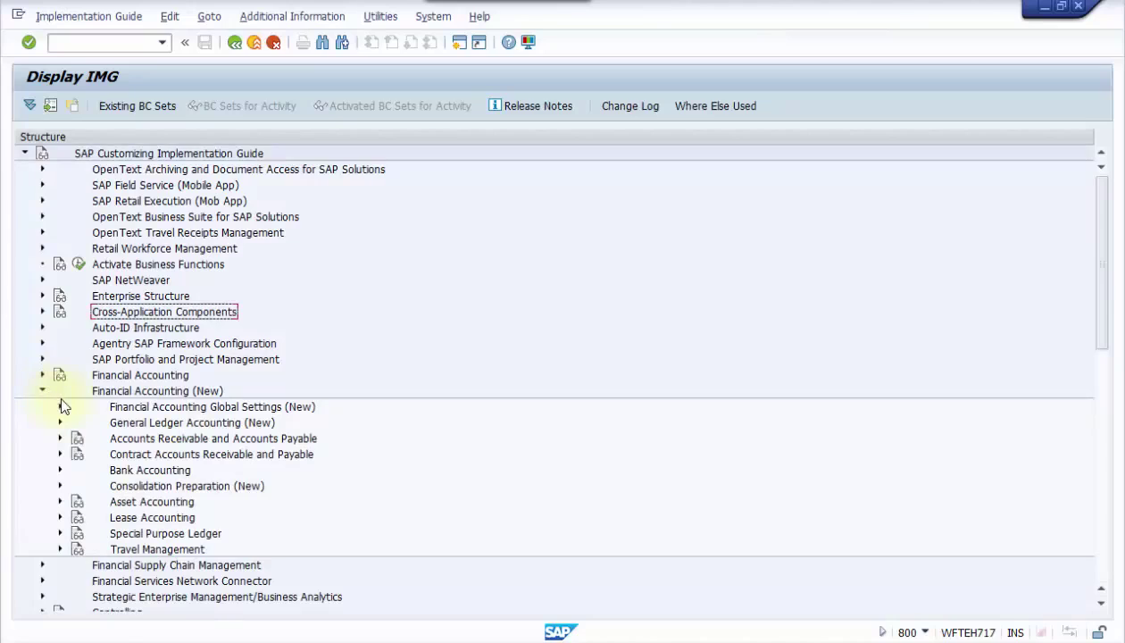
{"action": "left_click", "coordinate": [60, 406]}
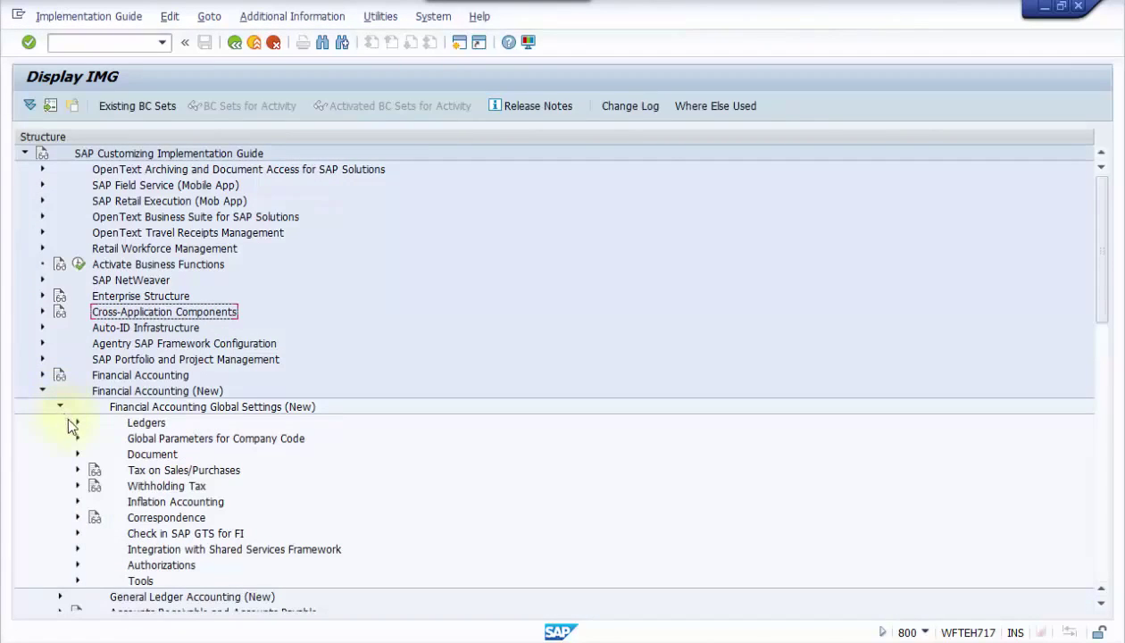
{"action": "left_click", "coordinate": [78, 438]}
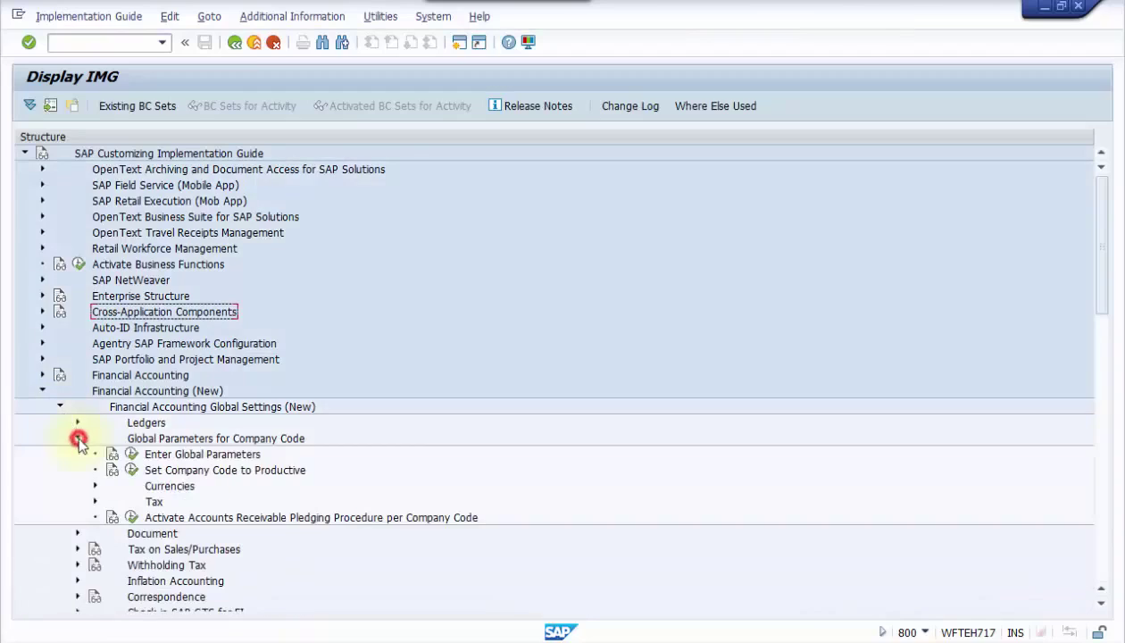
{"action": "left_click", "coordinate": [132, 454]}
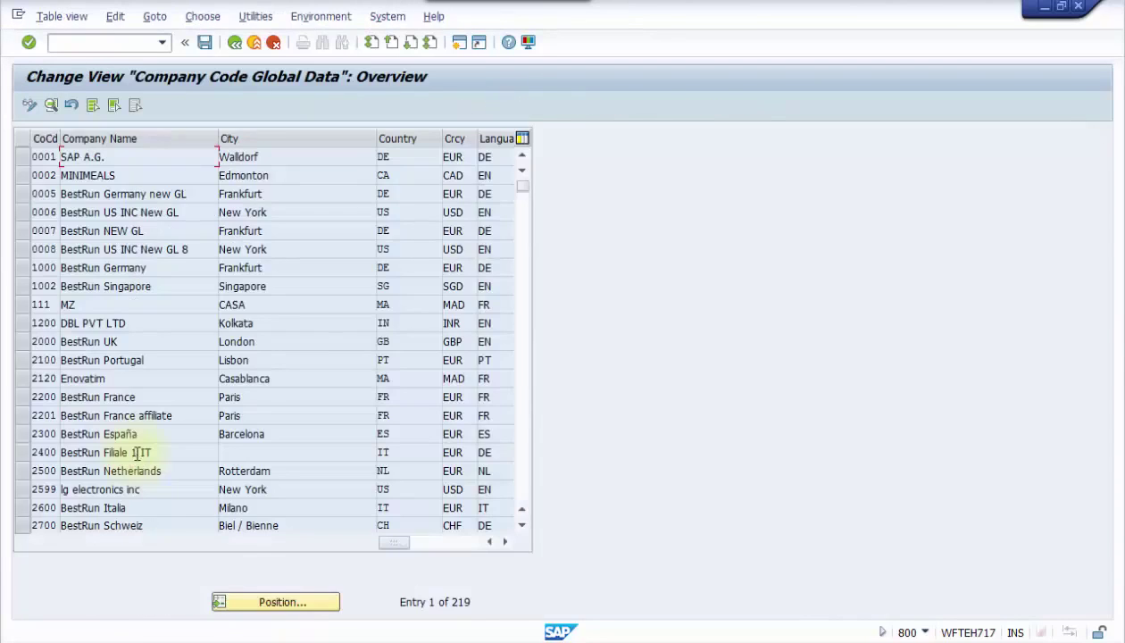
Locate company code 9998 in the company code global data and open its details
{"action": "left_click", "coordinate": [263, 598]}
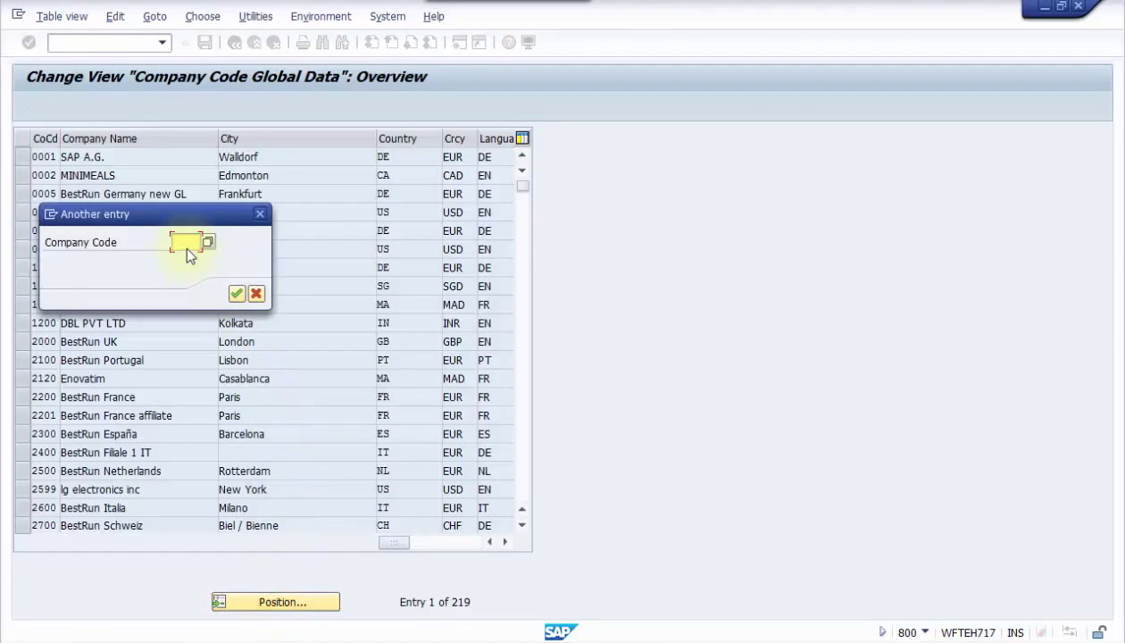
{"action": "type", "text": "99"}
{"action": "left_click", "coordinate": [187, 258]}
{"action": "left_click", "coordinate": [236, 293]}
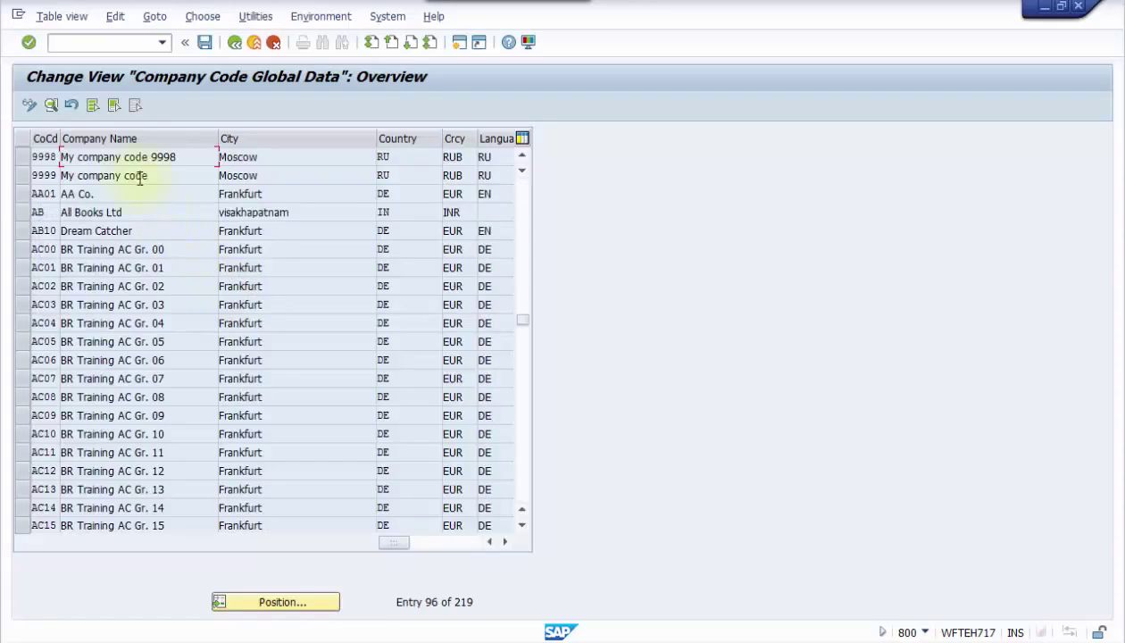
{"action": "double_click", "coordinate": [130, 158]}
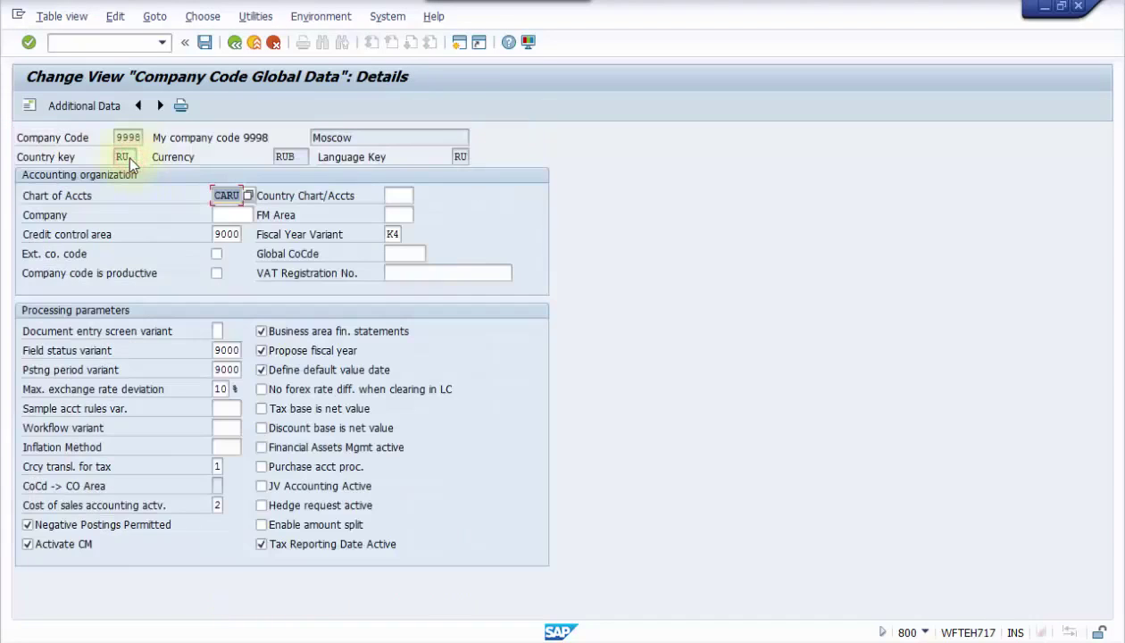
Review the chart of accounts, credit control area, field status variant, posting period variant and fiscal year variant of company code 9998
{"action": "double_click", "coordinate": [218, 195]}
{"action": "double_click", "coordinate": [216, 234]}
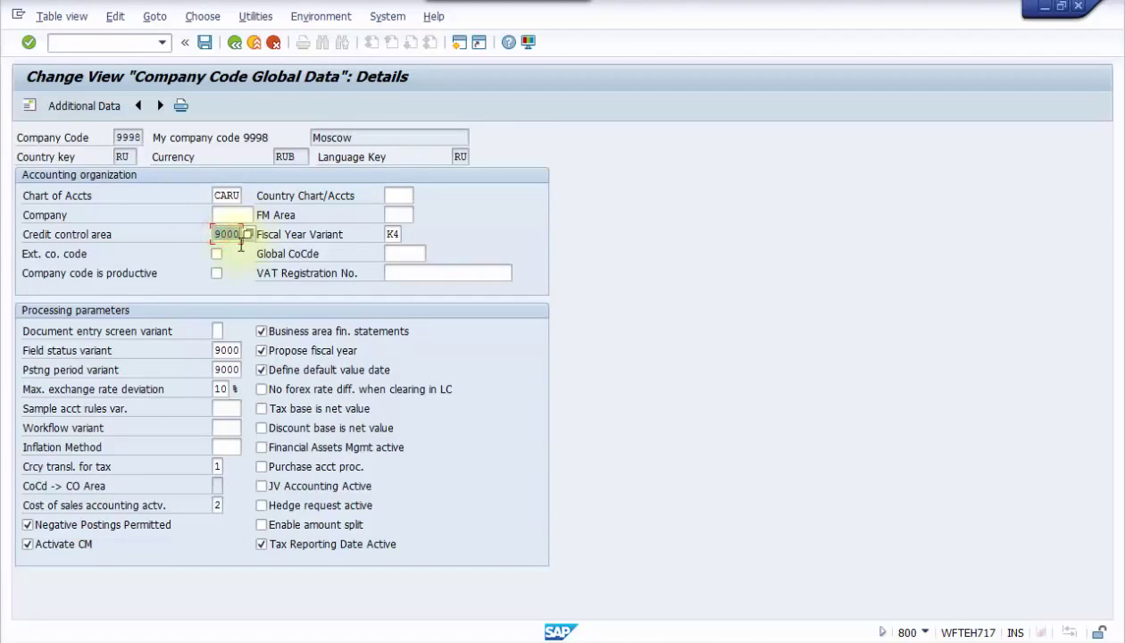
{"action": "double_click", "coordinate": [216, 350]}
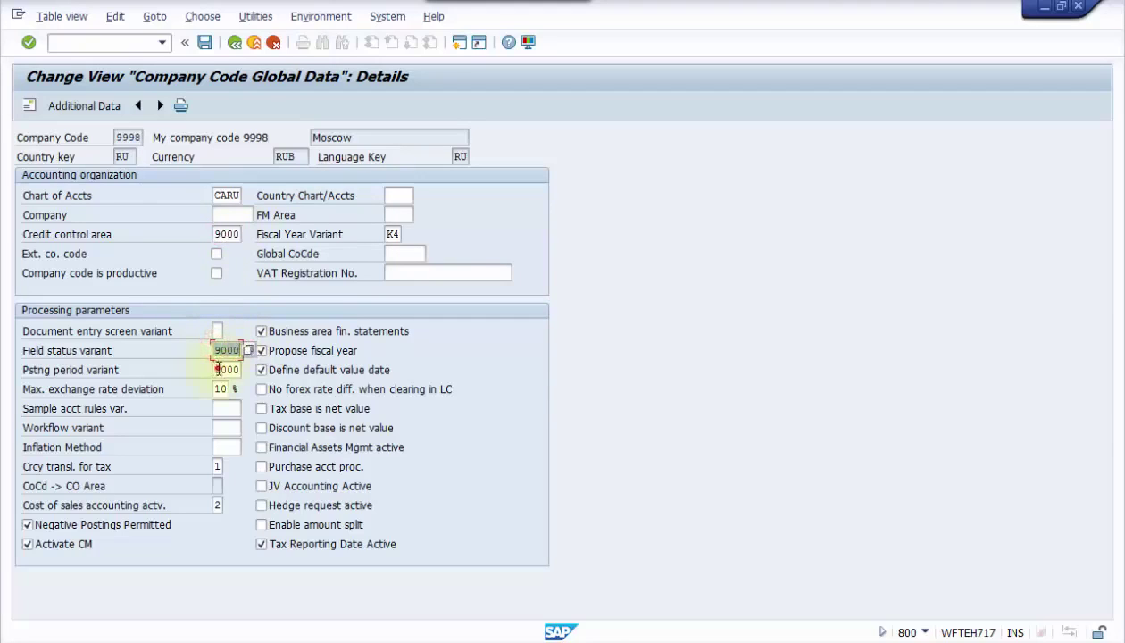
{"action": "double_click", "coordinate": [217, 369]}
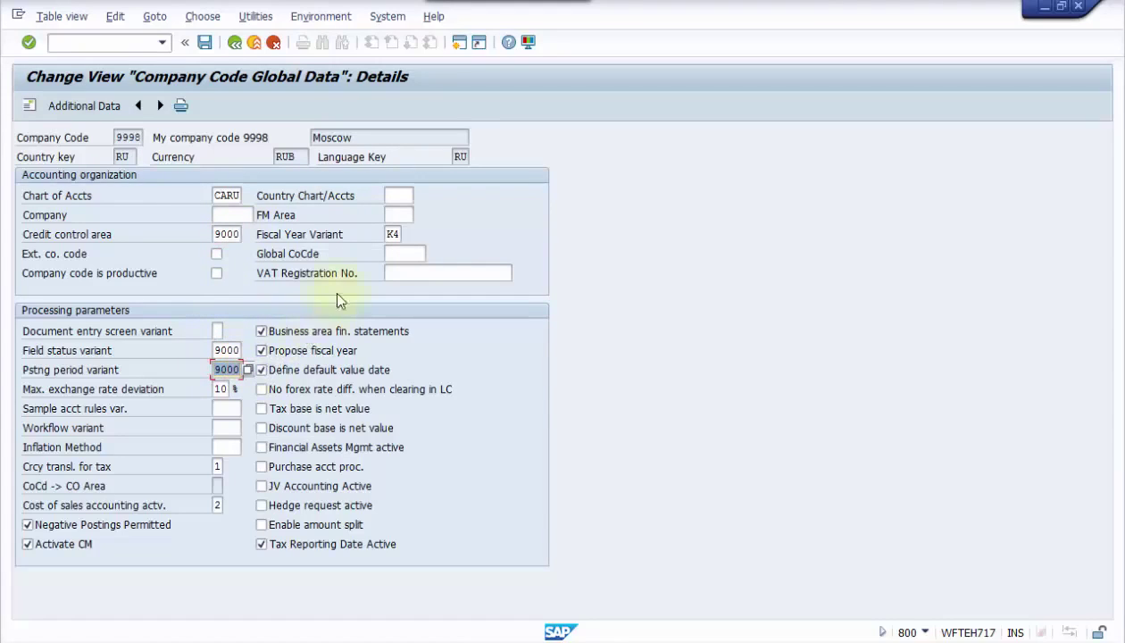
{"action": "double_click", "coordinate": [391, 234]}
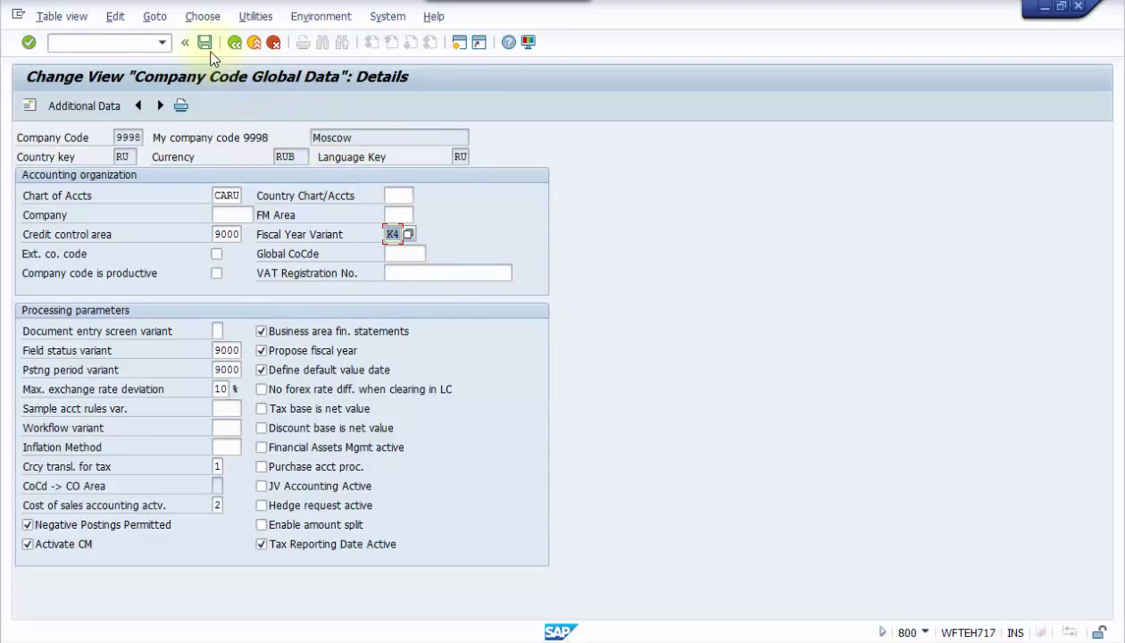
Review the pages of additional data for company code 9998 and return to its global data details
{"action": "left_click", "coordinate": [89, 106]}
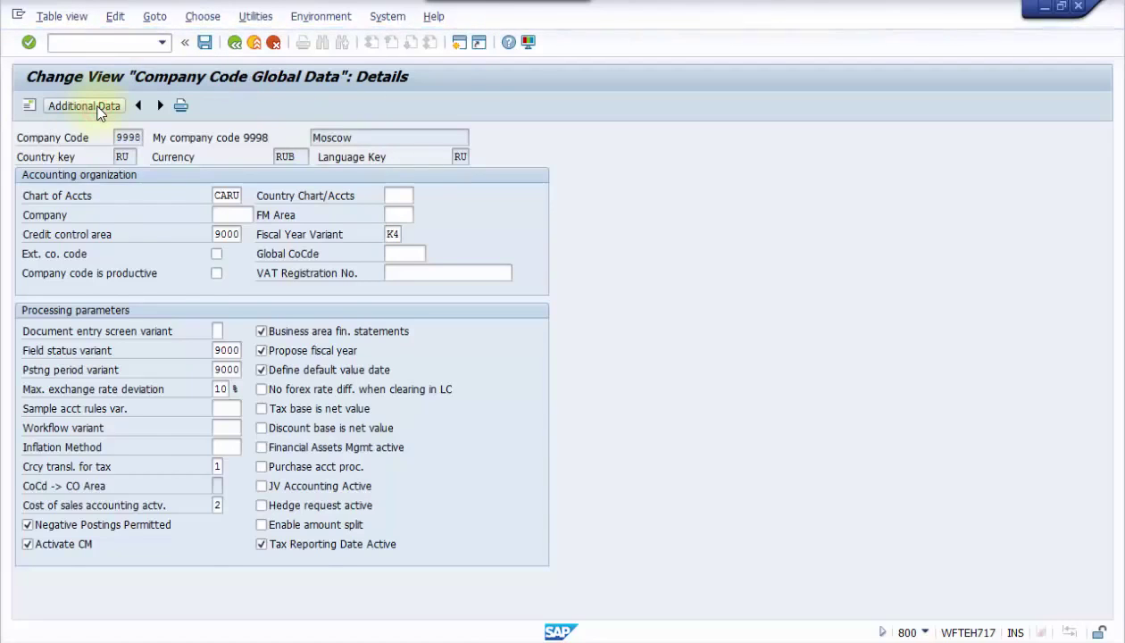
{"action": "key", "text": "Page_Down"}
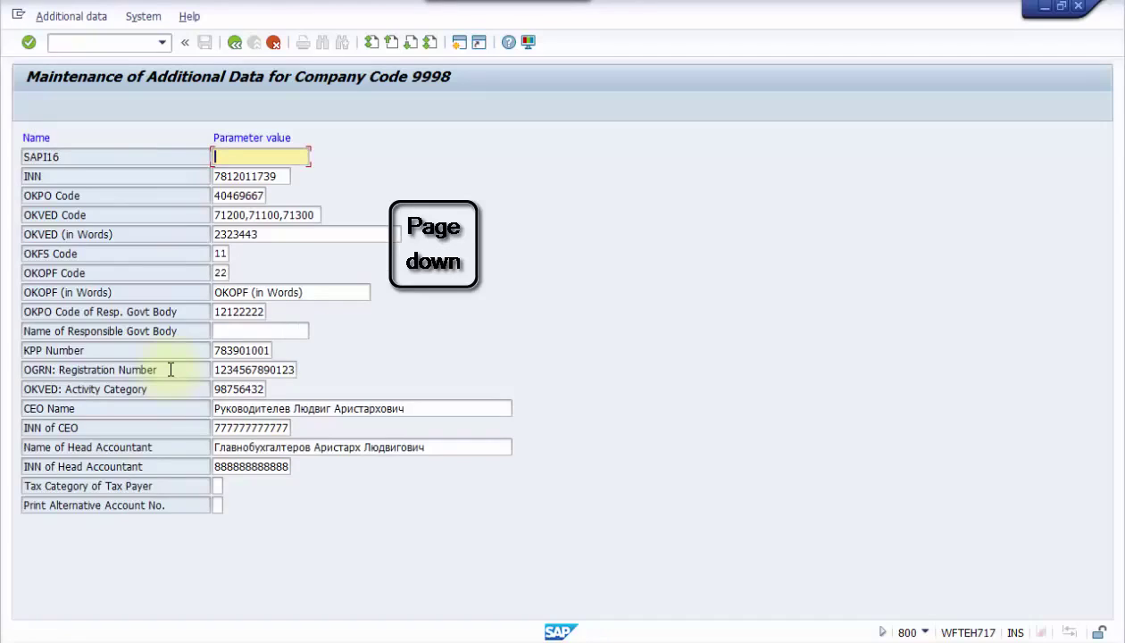
{"action": "key", "text": "Page_Up"}
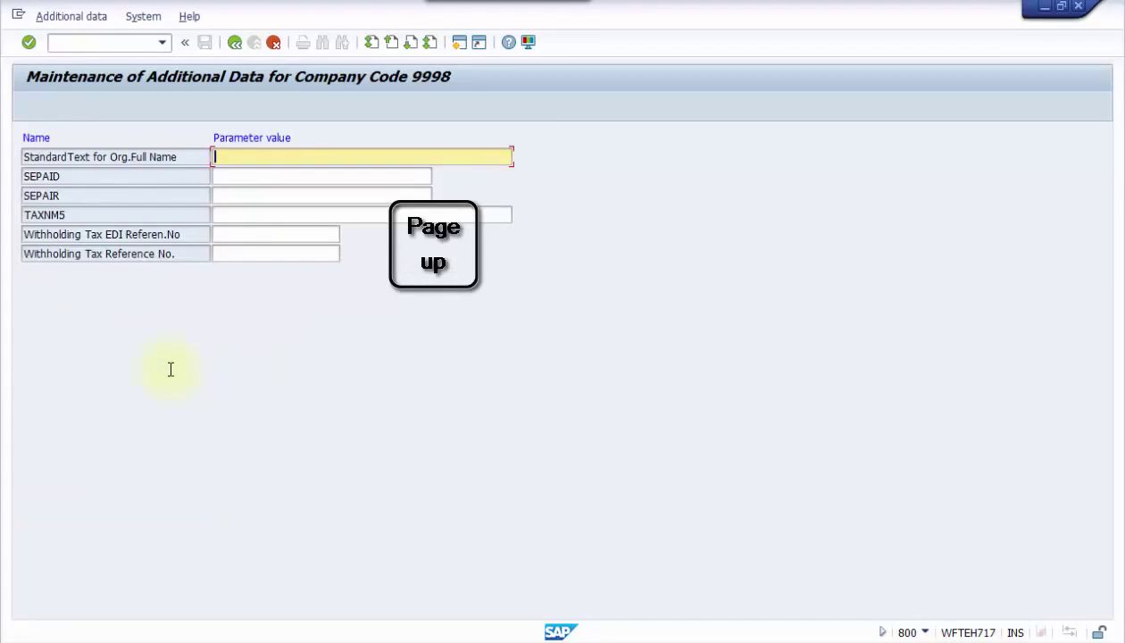
{"action": "key", "text": "Page_Up"}
{"action": "key", "text": "Page_Up"}
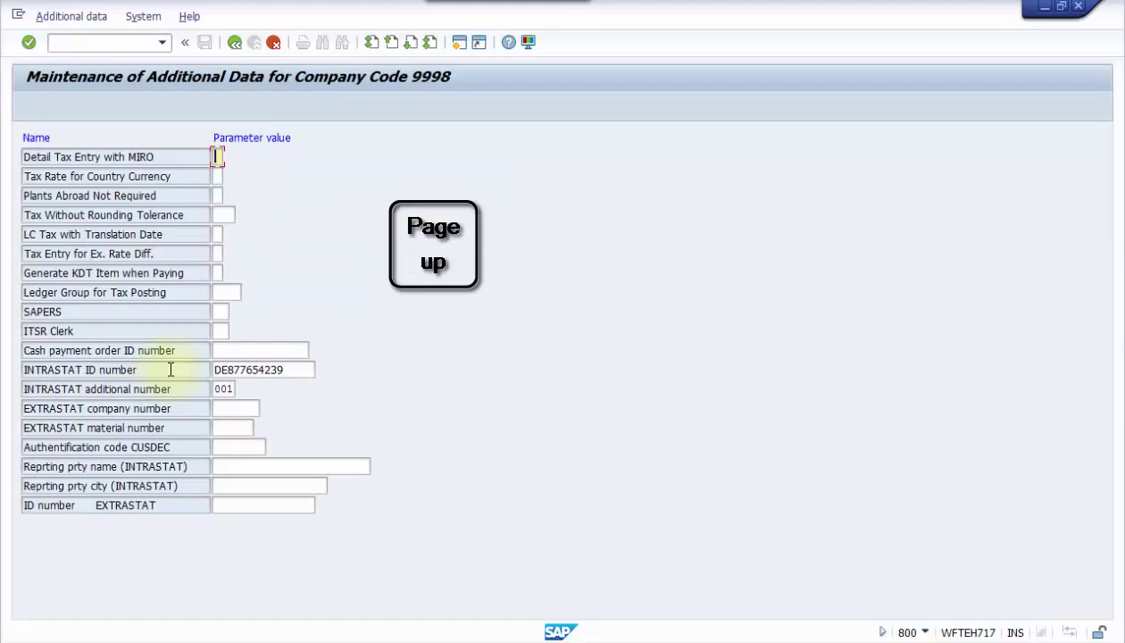
{"action": "left_click", "coordinate": [234, 42]}
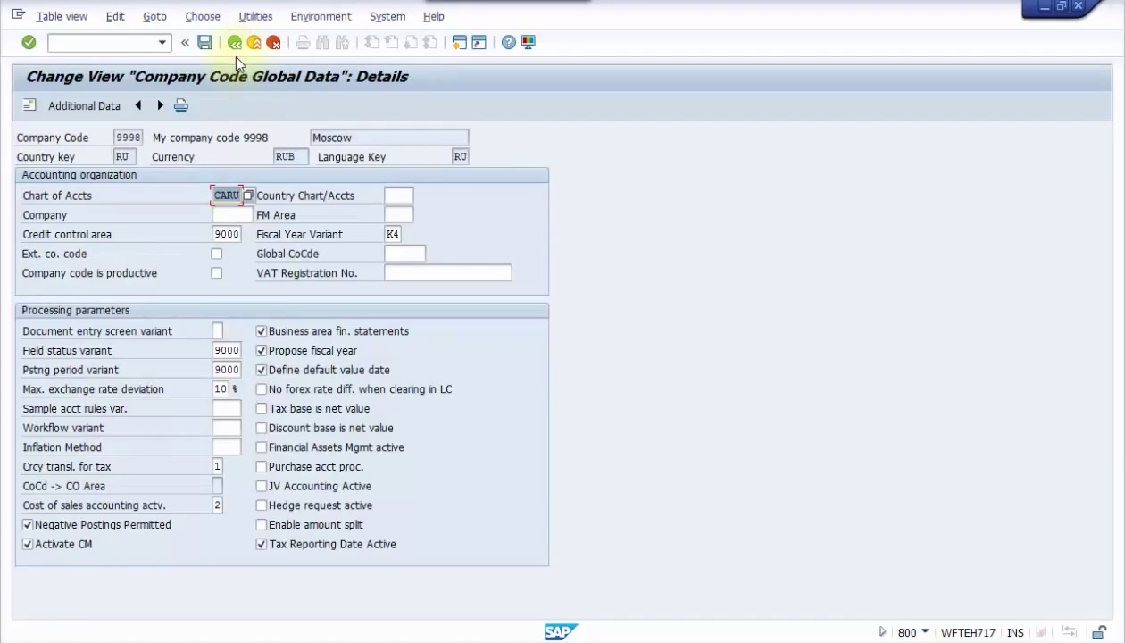
Save the global data of company code 9998 and exit back to the SAP Easy Access screen
{"action": "left_click", "coordinate": [206, 43]}
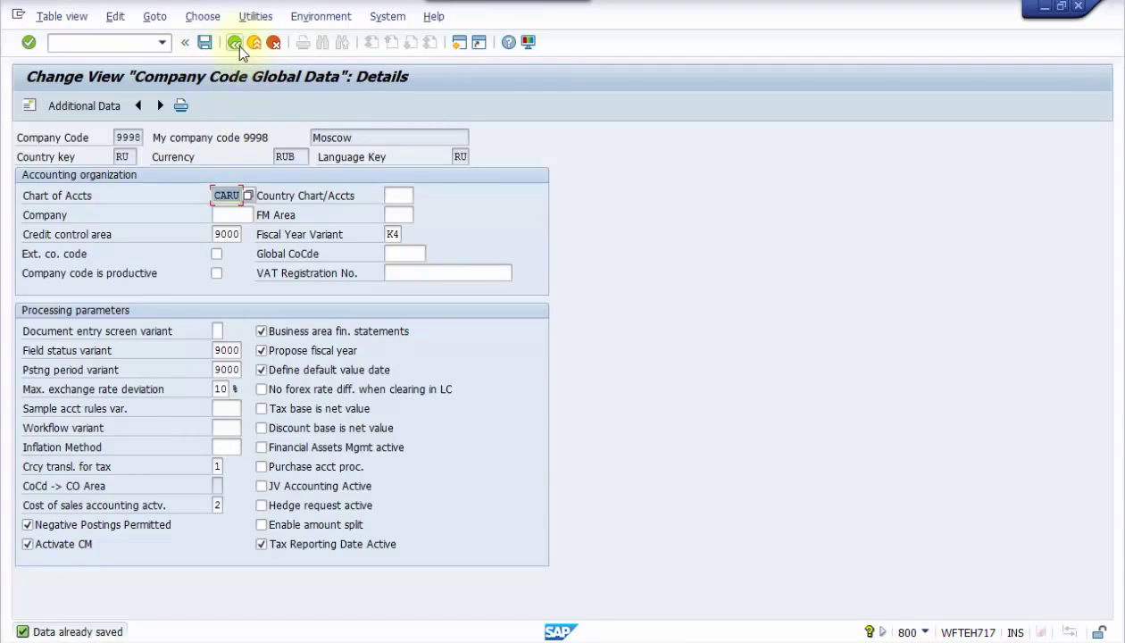
{"action": "left_click", "coordinate": [235, 44]}
{"action": "left_click", "coordinate": [236, 43]}
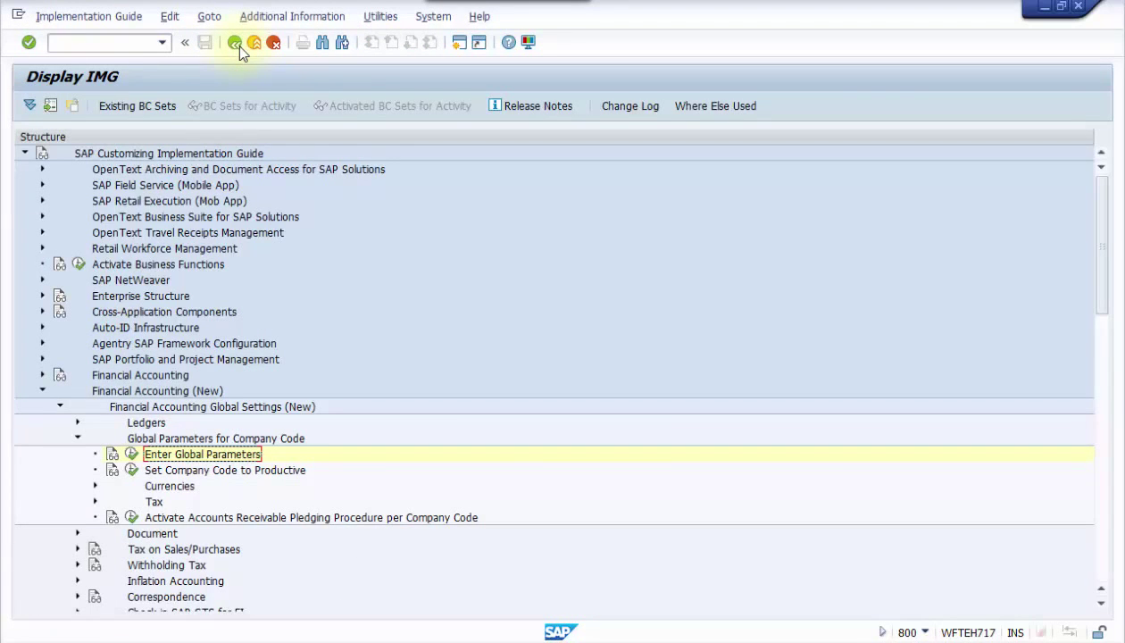
{"action": "left_click", "coordinate": [235, 44]}
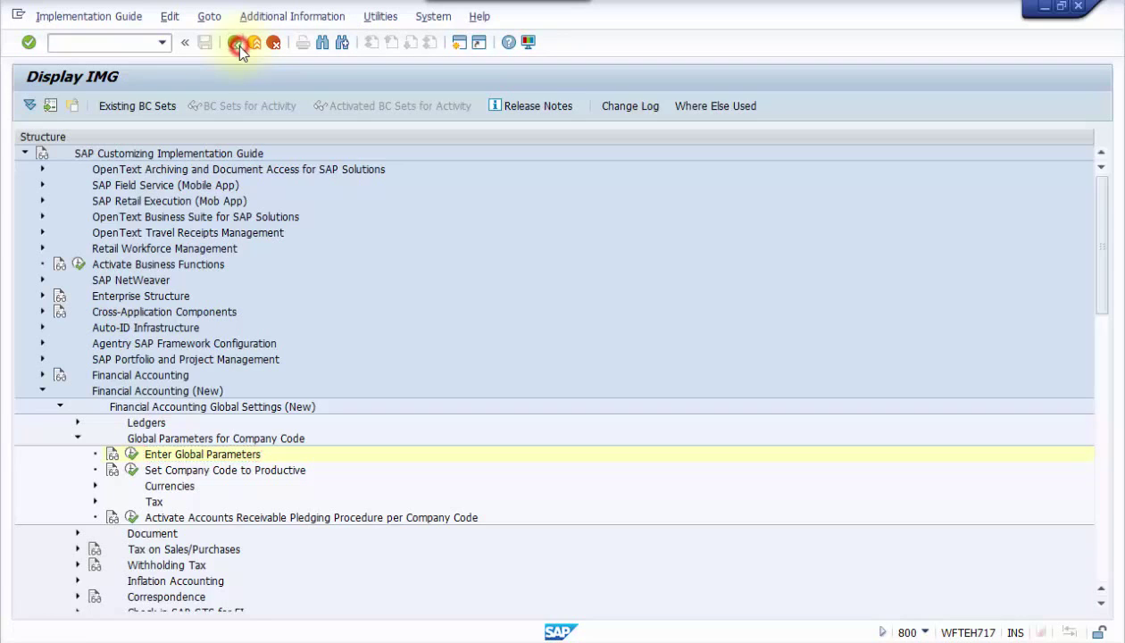
{"action": "left_click", "coordinate": [235, 44]}
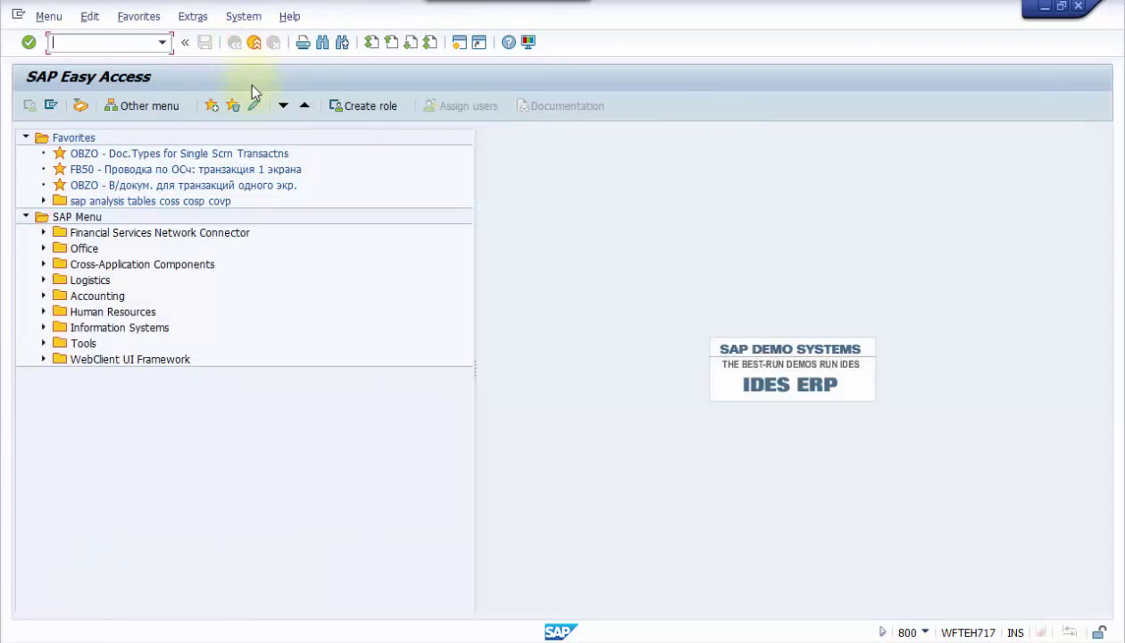